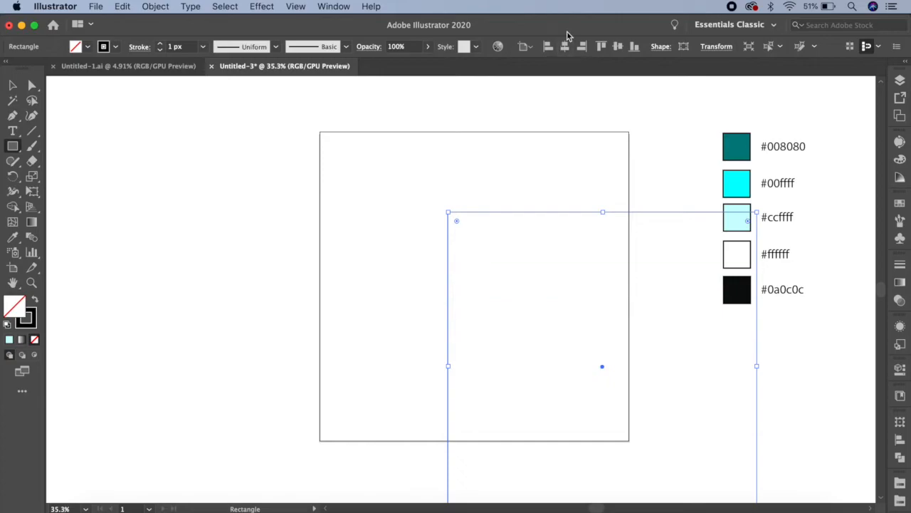
# Center the square vertically on the artboard and swap its stroke and fill so it becomes solid black
pyautogui.click(618, 46)
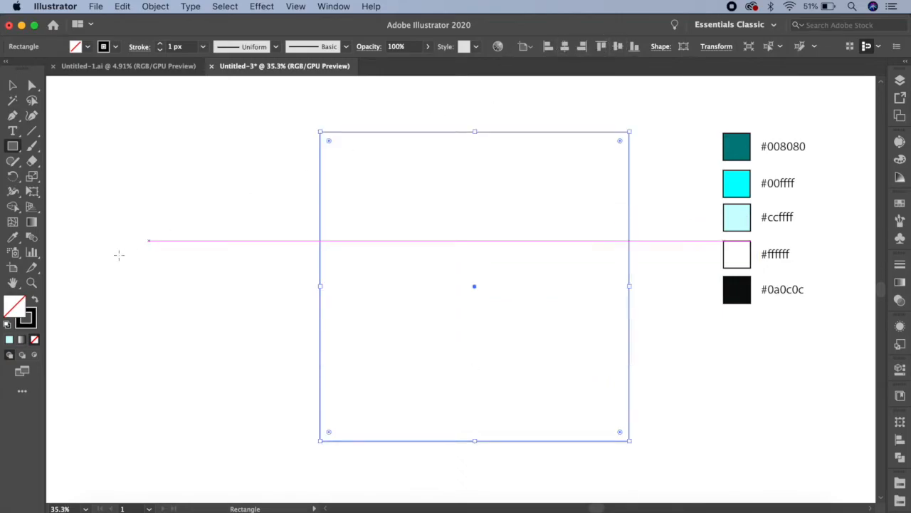
pyautogui.click(34, 301)
# Lock the black background square in place
pyautogui.click(153, 6)
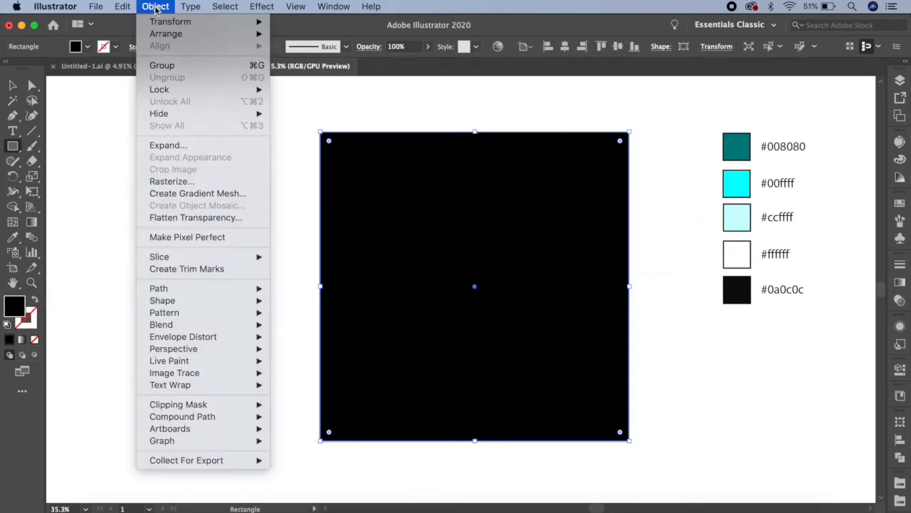
pyautogui.moveTo(179, 94)
pyautogui.click(329, 90)
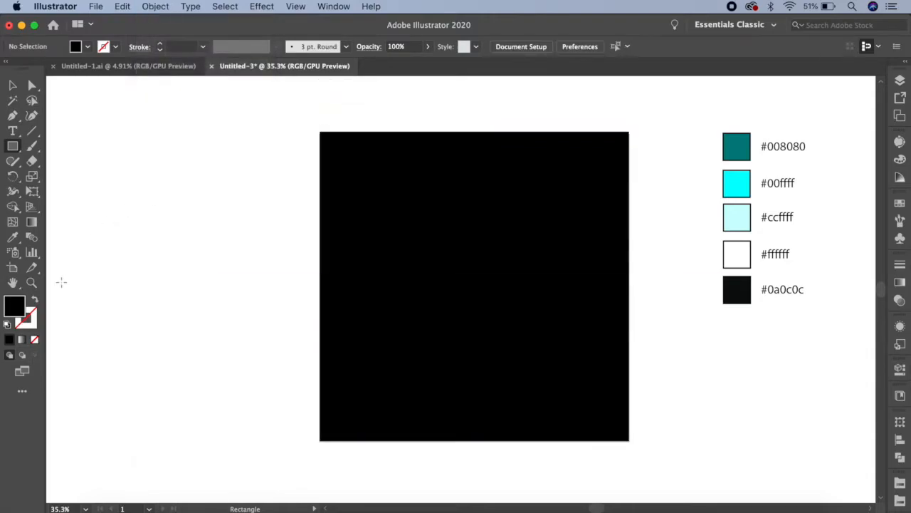
# Draw a horizontal 900 px line at 0° with a black stroke and no fill, placed on the empty canvas beside the artboard
pyautogui.click(32, 131)
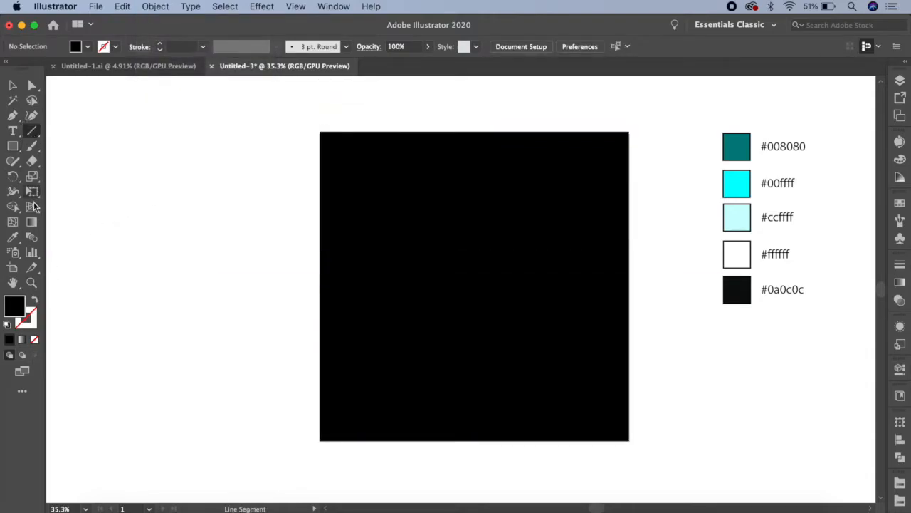
pyautogui.click(34, 302)
pyautogui.moveTo(173, 301); pyautogui.dragTo(348, 309)
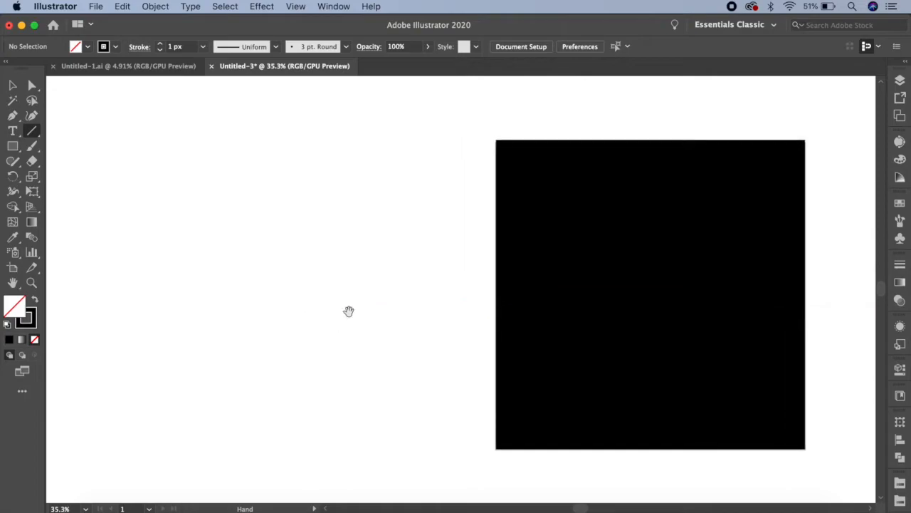
pyautogui.click(206, 241)
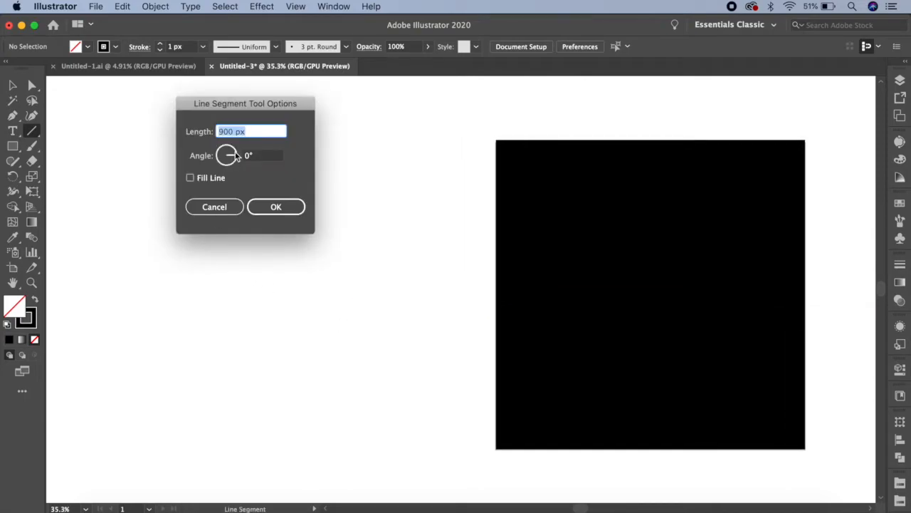
pyautogui.click(270, 207)
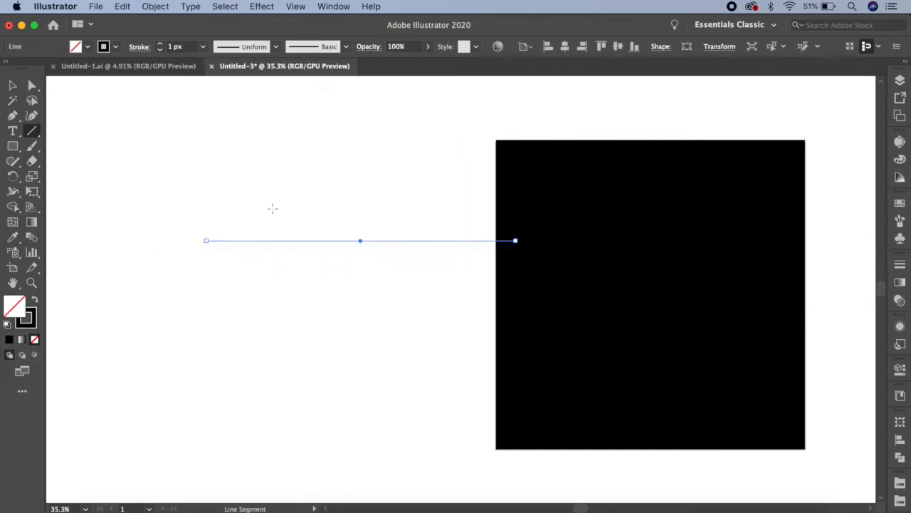
pyautogui.press('v')
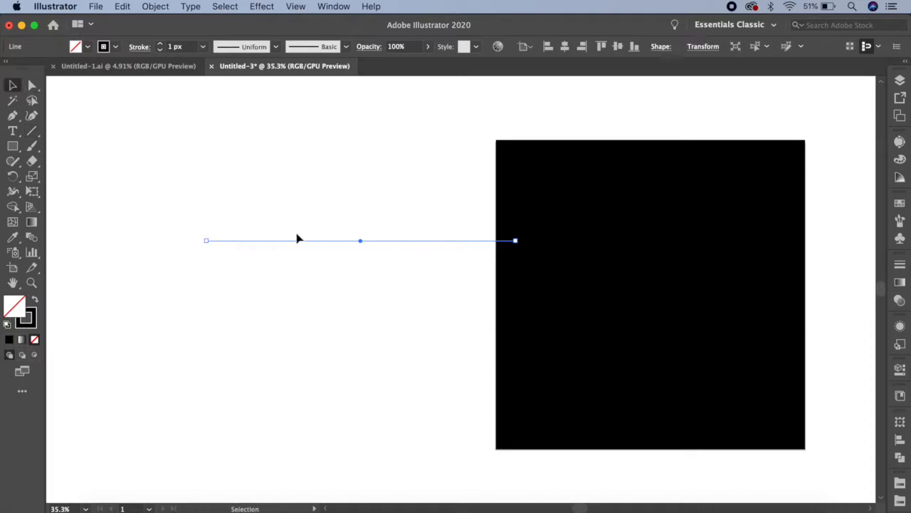
pyautogui.moveTo(299, 245); pyautogui.dragTo(238, 242)
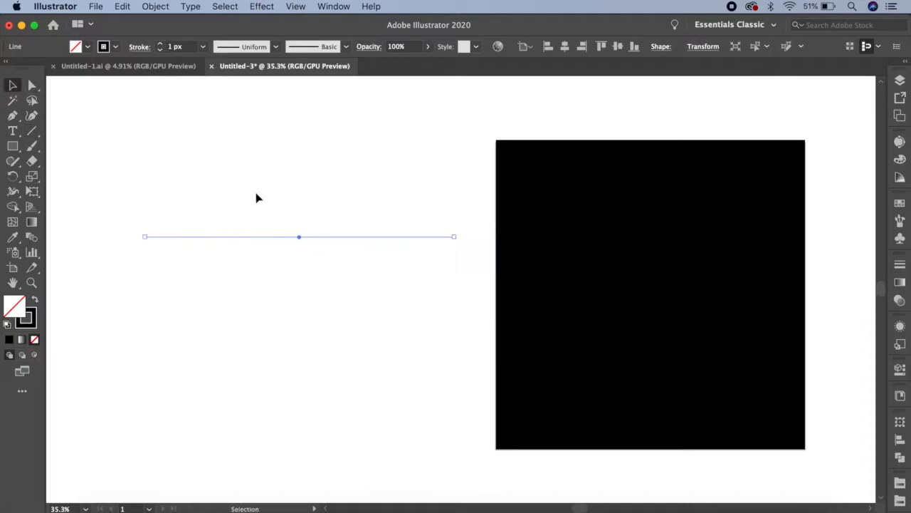
# Start a Zig Zag effect on the line with smooth points and a relative size of 5%
pyautogui.click(262, 6)
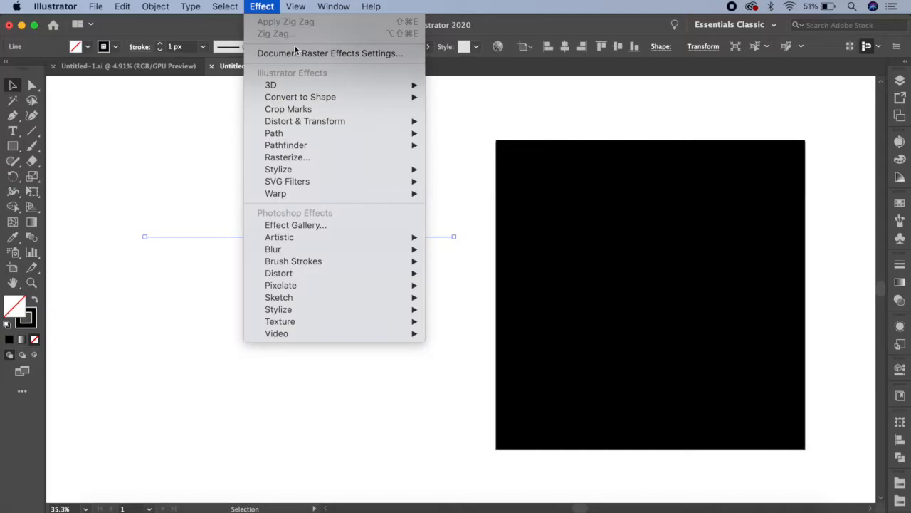
pyautogui.moveTo(315, 121)
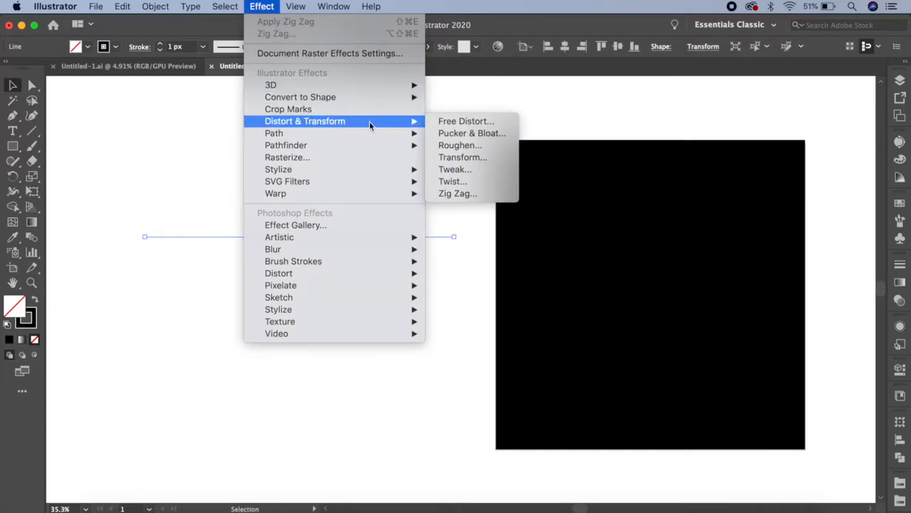
pyautogui.click(458, 193)
pyautogui.click(600, 234)
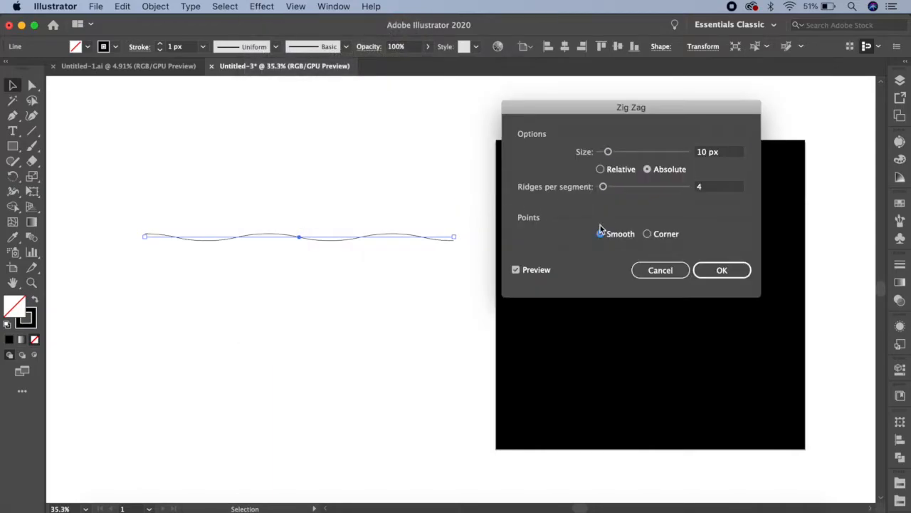
pyautogui.click(600, 170)
pyautogui.click(703, 157)
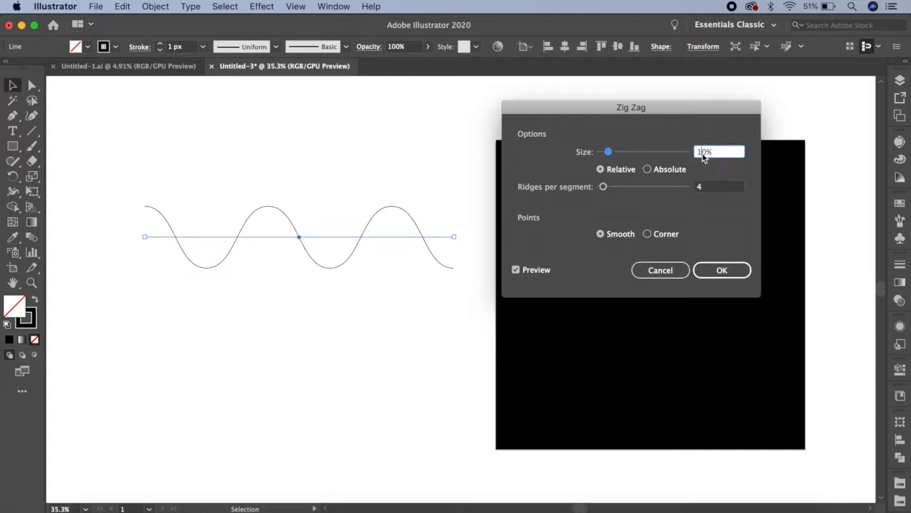
pyautogui.press('Down')
pyautogui.press('Down')
pyautogui.press('Down')
pyautogui.press('Down')
pyautogui.press('Down')
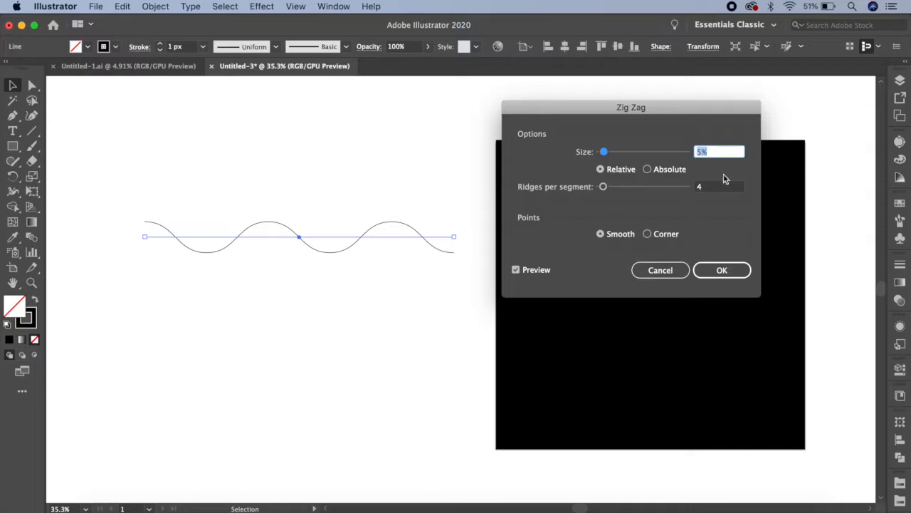
# Set the Zig Zag effect to 9 ridges per segment and apply it
pyautogui.click(704, 186)
pyautogui.press('Up')
pyautogui.press('Up')
pyautogui.press('Up')
pyautogui.press('Up')
pyautogui.press('Up')
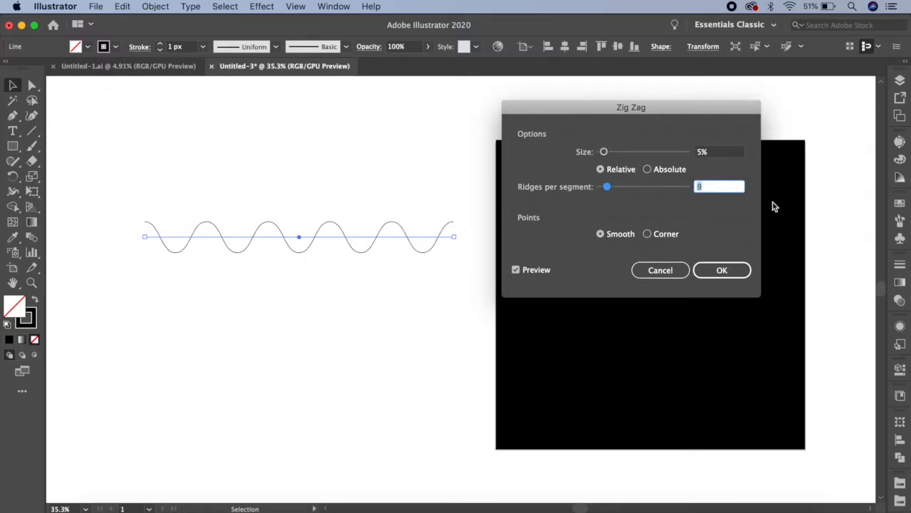
pyautogui.click(735, 269)
# Expand the wavy line's appearance into a path and rotate it 180°
pyautogui.click(162, 5)
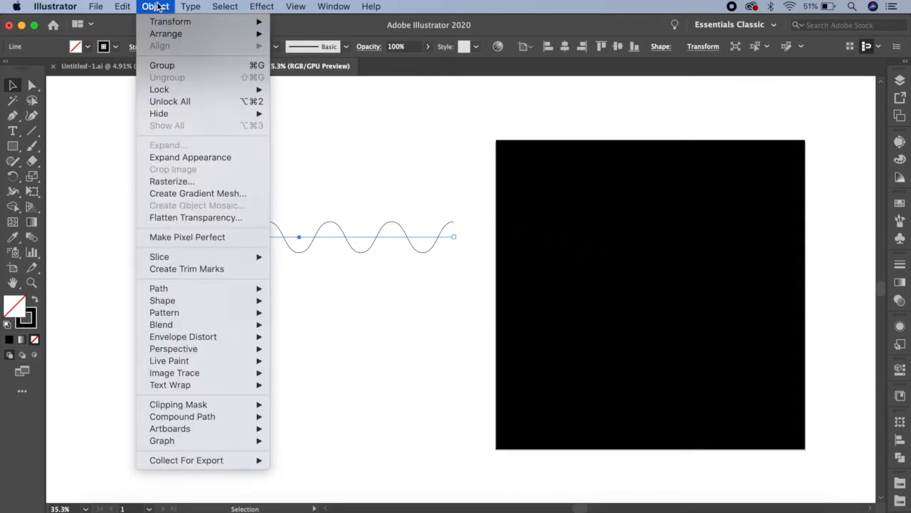
pyautogui.click(184, 156)
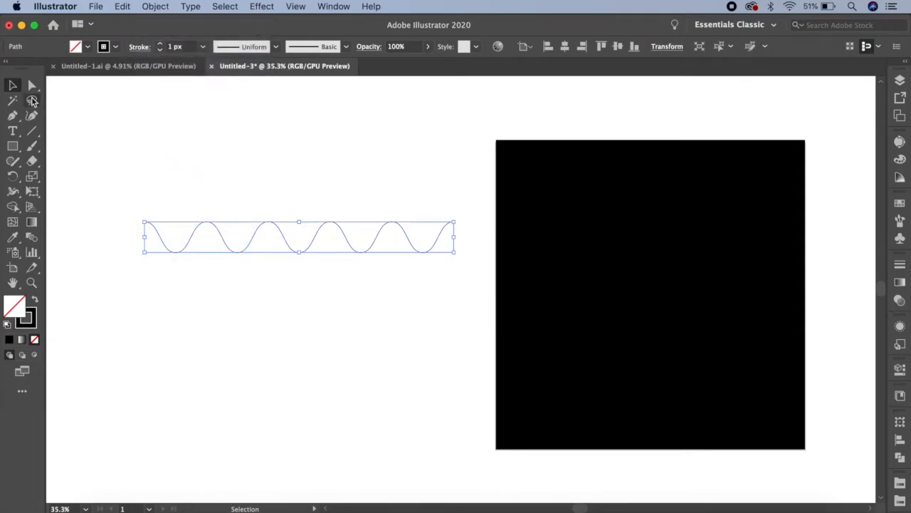
pyautogui.moveTo(458, 240); pyautogui.dragTo(143, 242)
# Copy and paste the wave, placing the duplicate directly below the original
pyautogui.click(122, 6)
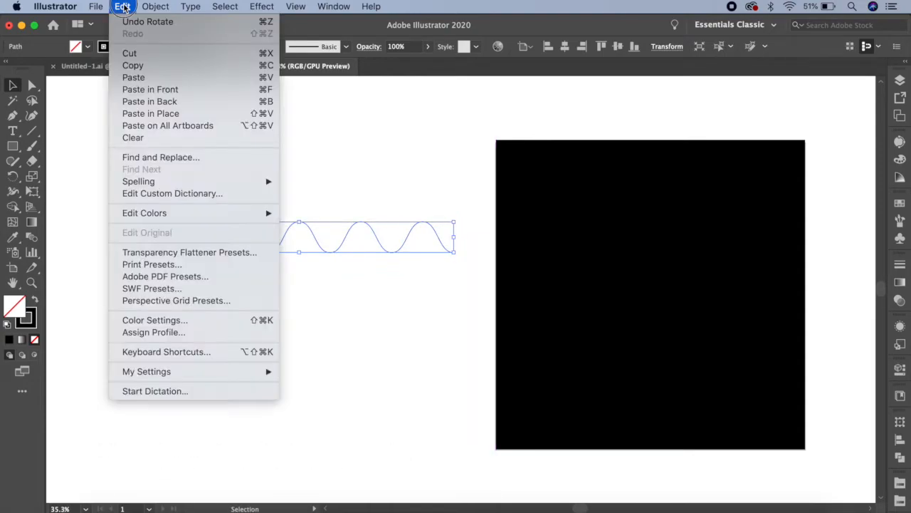
pyautogui.click(140, 69)
pyautogui.click(123, 6)
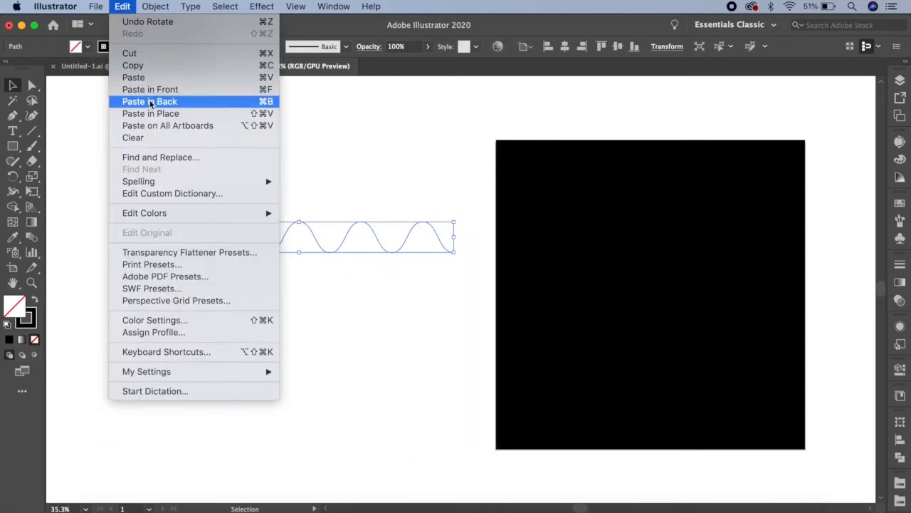
pyautogui.click(135, 77)
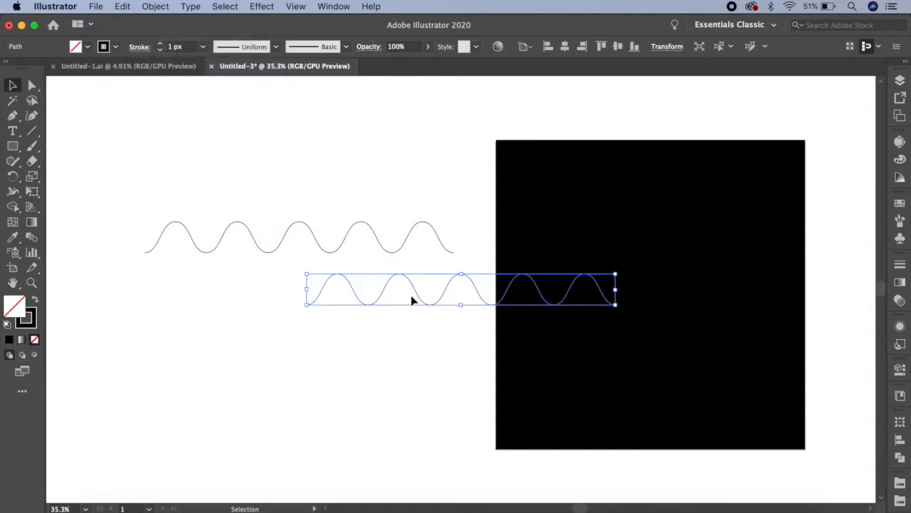
pyautogui.moveTo(419, 301); pyautogui.dragTo(257, 333)
# Raise the lower wave's first peak anchor by 30 px and its second peak anchor by 20 px
pyautogui.scroll(3, 350, 366)
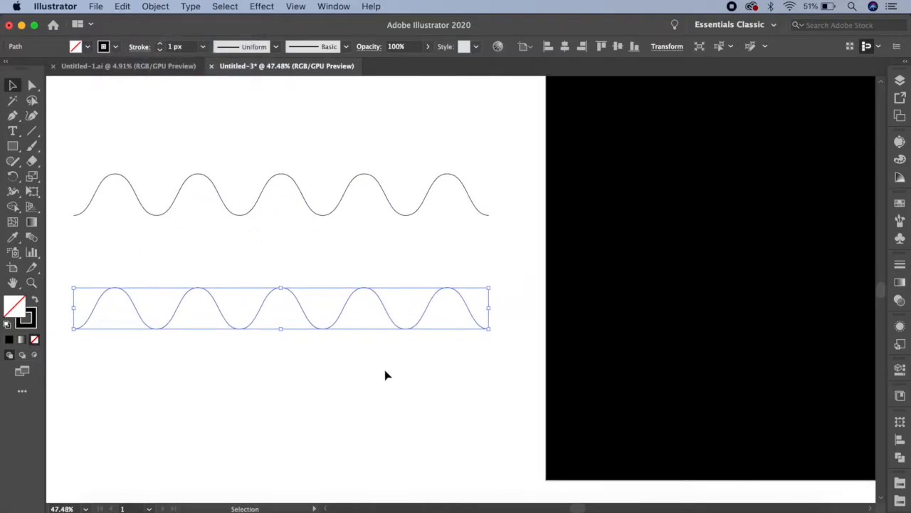
pyautogui.moveTo(385, 375); pyautogui.dragTo(509, 376)
pyautogui.click(32, 86)
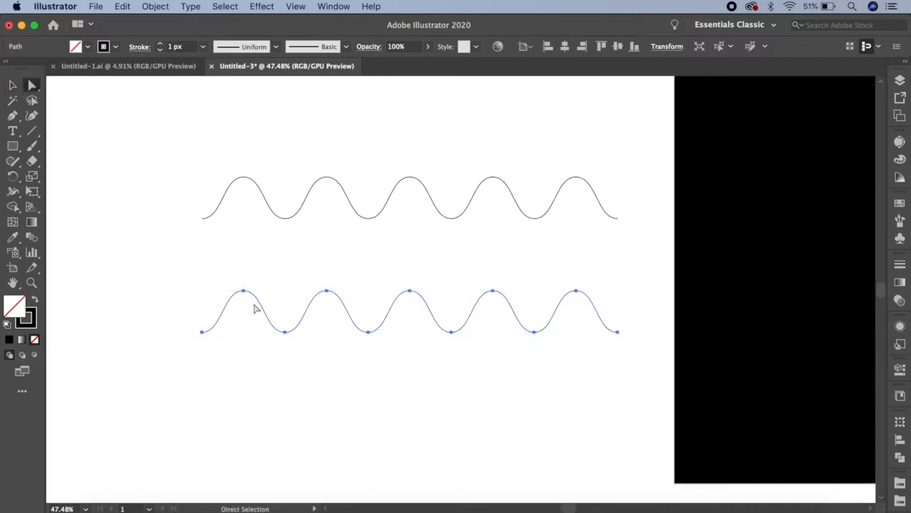
pyautogui.click(243, 291)
pyautogui.hotkey('shift', 'Up')
pyautogui.hotkey('shift', 'Up')
pyautogui.hotkey('shift', 'Up')
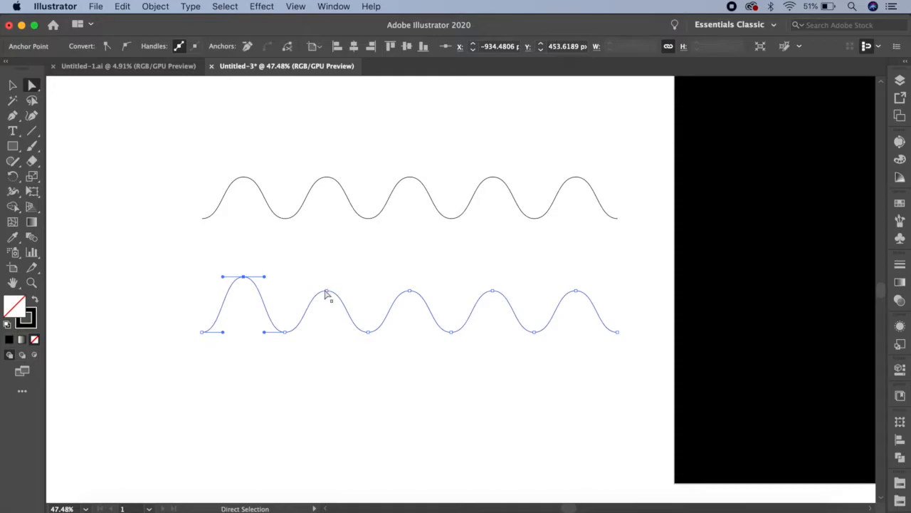
pyautogui.click(325, 291)
pyautogui.hotkey('shift', 'Up')
pyautogui.hotkey('shift', 'Up')
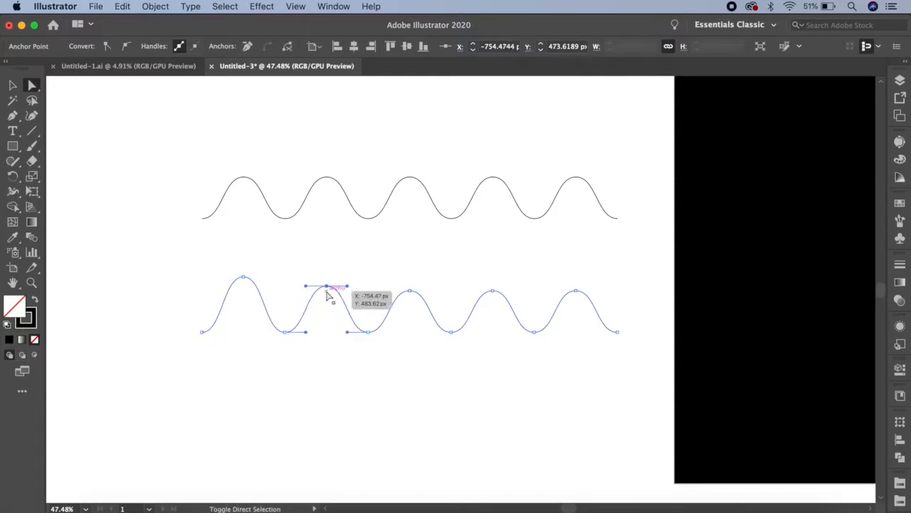
# Raise the lower wave's third peak anchor by 40 px and its fourth peak anchor by 20 px
pyautogui.click(414, 296)
pyautogui.hotkey('shift', 'Up')
pyautogui.hotkey('shift', 'Up')
pyautogui.hotkey('shift', 'Up')
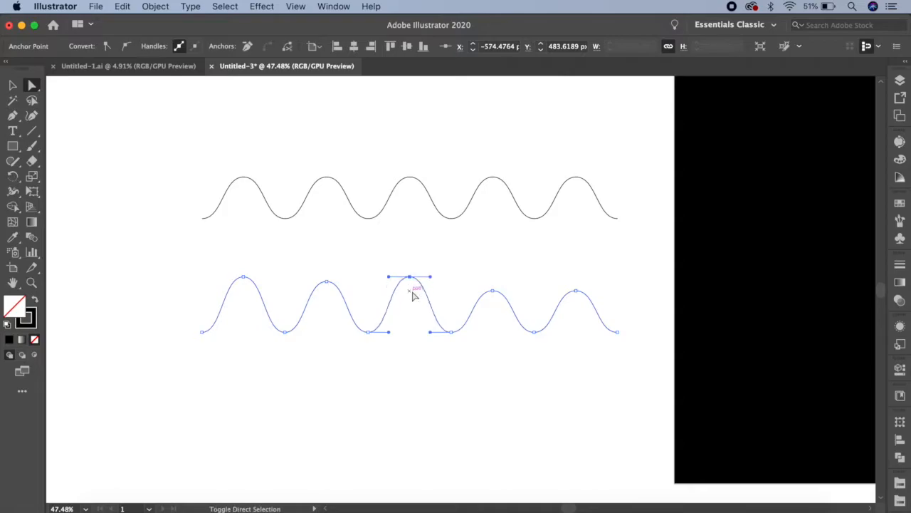
pyautogui.hotkey('shift', 'Up')
pyautogui.click(493, 292)
pyautogui.hotkey('shift', 'Up')
pyautogui.hotkey('shift', 'Up')
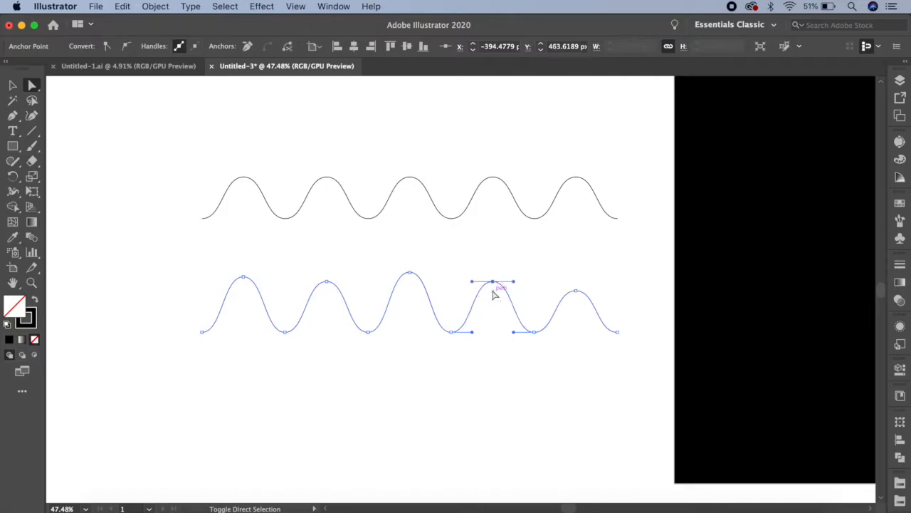
# Raise the lower wave's fifth peak anchor by 30 px
pyautogui.click(579, 296)
pyautogui.hotkey('shift', 'Up')
pyautogui.hotkey('shift', 'Up')
pyautogui.hotkey('shift', 'Up')
pyautogui.hotkey('shift', 'Up')
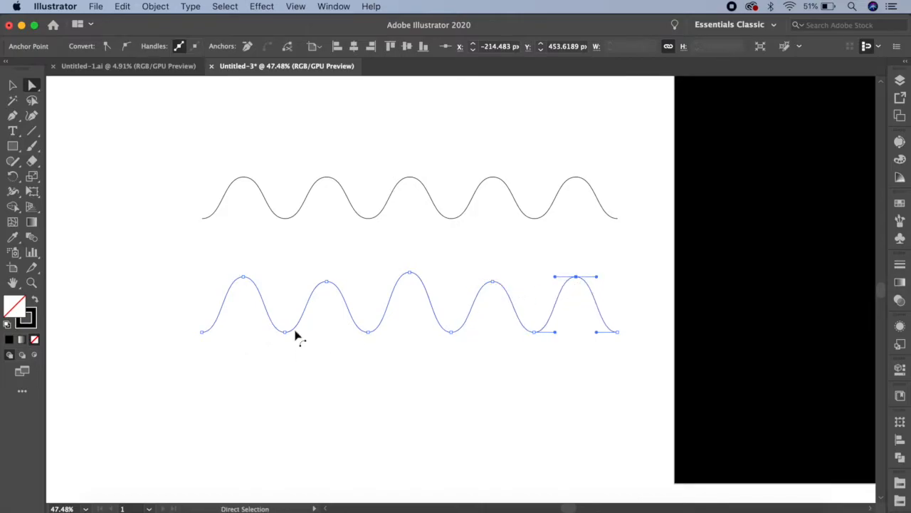
# Lower the edited wave's first inner trough anchor by 30 px and its second trough anchor by 50 px
pyautogui.click(285, 333)
pyautogui.hotkey('shift', 'Down')
pyautogui.hotkey('shift', 'Down')
pyautogui.hotkey('shift', 'Down')
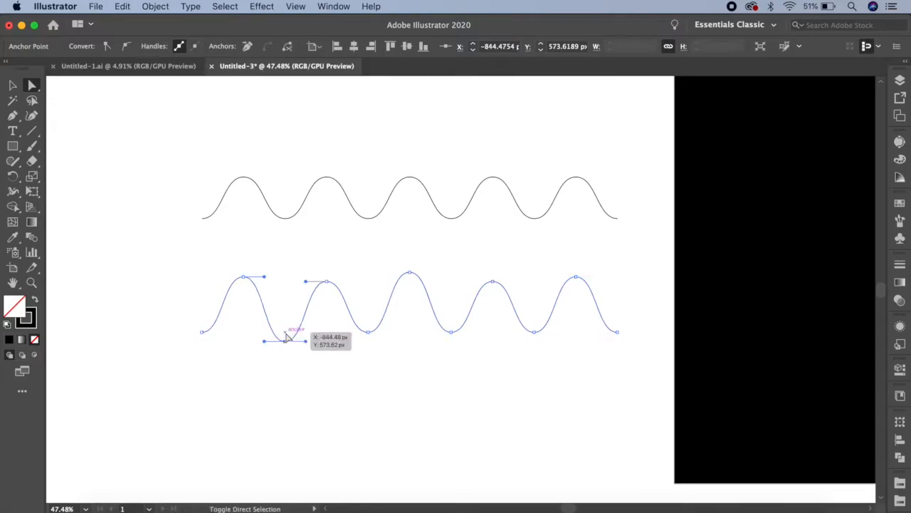
pyautogui.click(368, 331)
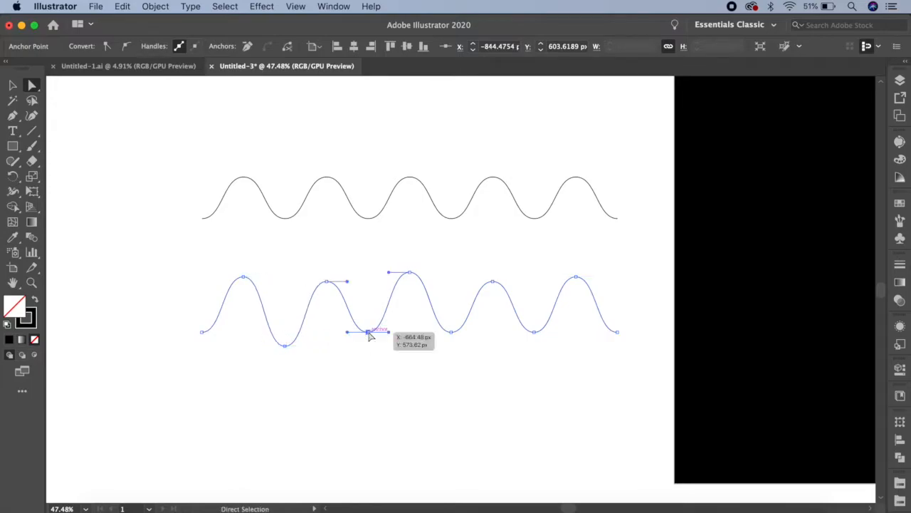
pyautogui.hotkey('shift', 'Down')
pyautogui.hotkey('shift', 'Down')
pyautogui.hotkey('shift', 'Down')
pyautogui.hotkey('shift', 'Down')
pyautogui.hotkey('shift', 'Down')
pyautogui.hotkey('shift', 'Down')
pyautogui.hotkey('shift', 'Down')
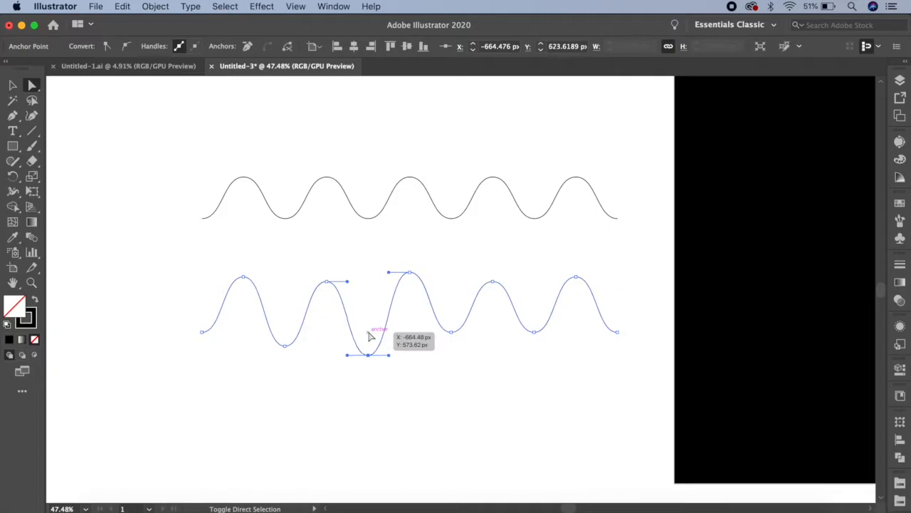
# Lower the edited wave's third inner trough anchor by 40 px and its fourth trough anchor by 20 px
pyautogui.click(451, 333)
pyautogui.hotkey('shift', 'Down')
pyautogui.hotkey('shift', 'Down')
pyautogui.hotkey('shift', 'Down')
pyautogui.hotkey('shift', 'Down')
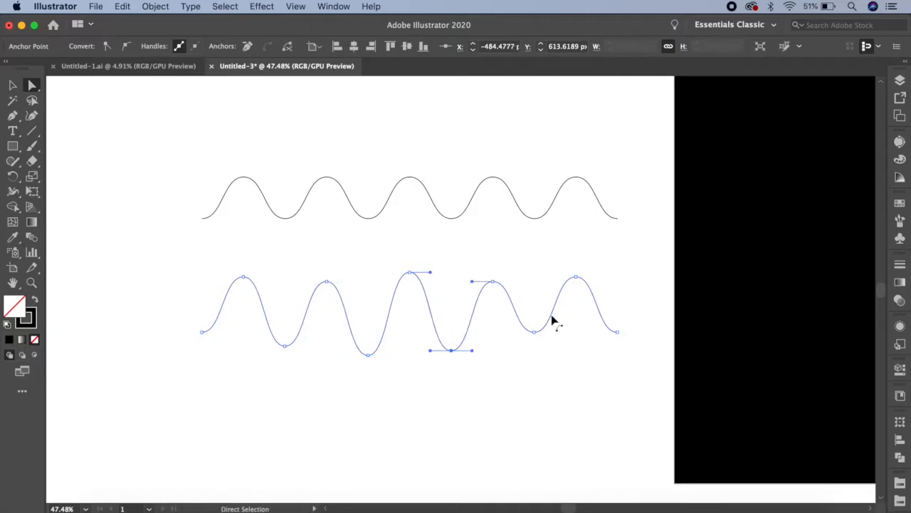
pyautogui.click(534, 333)
pyautogui.hotkey('shift', 'Down')
pyautogui.hotkey('shift', 'Down')
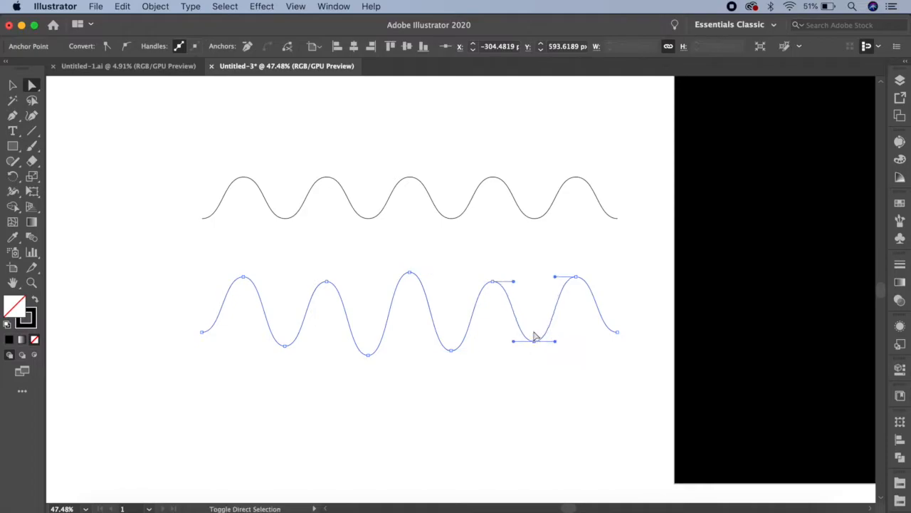
# Move the original wave down onto the edited one so that their end points coincide
pyautogui.click(12, 85)
pyautogui.moveTo(302, 218); pyautogui.dragTo(395, 376)
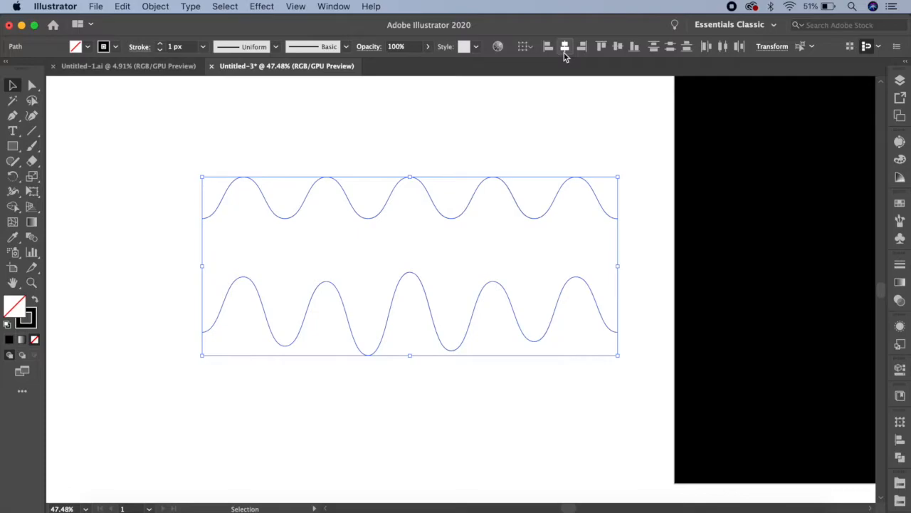
pyautogui.click(437, 138)
pyautogui.moveTo(421, 185); pyautogui.dragTo(417, 300)
pyautogui.click(557, 382)
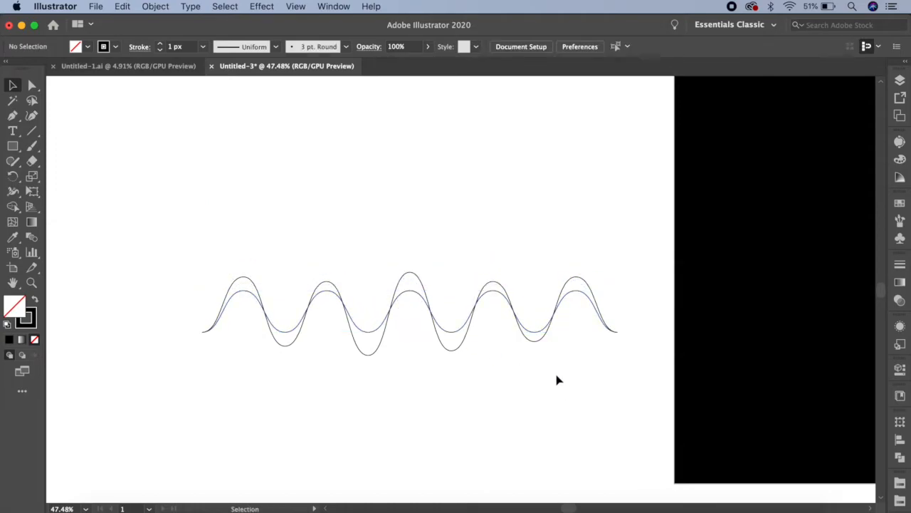
# Select both overlapping wave paths and make a blend between them
pyautogui.moveTo(360, 255); pyautogui.dragTo(458, 382)
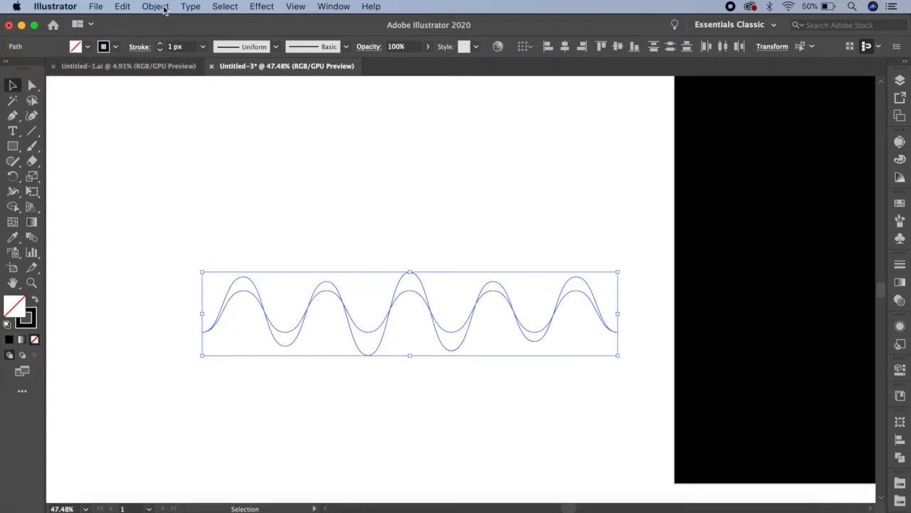
pyautogui.click(155, 7)
pyautogui.moveTo(205, 329)
pyautogui.click(294, 325)
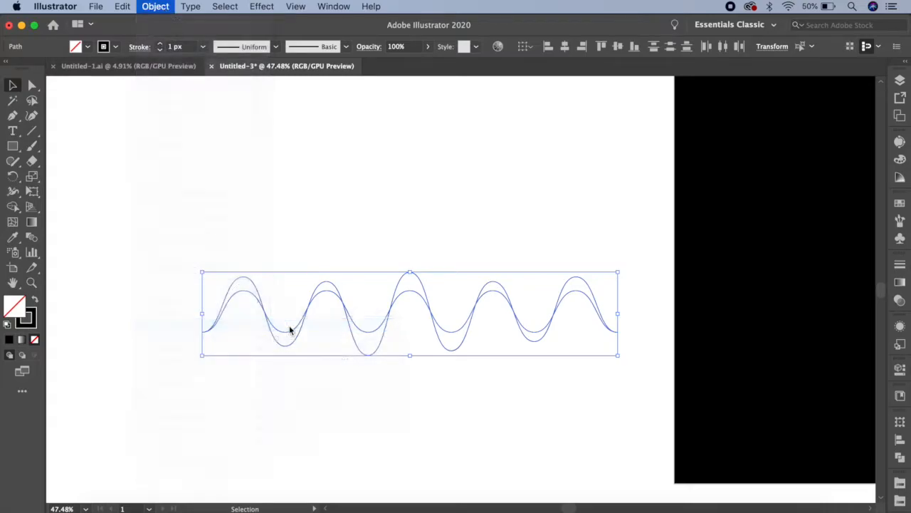
# Set the wave blend's spacing to Specified Steps with a value of 6
pyautogui.click(156, 6)
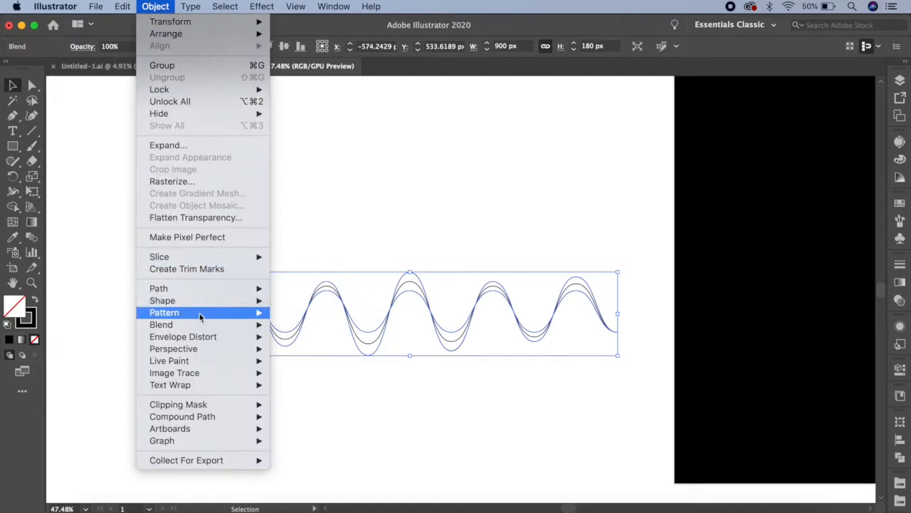
pyautogui.moveTo(205, 328)
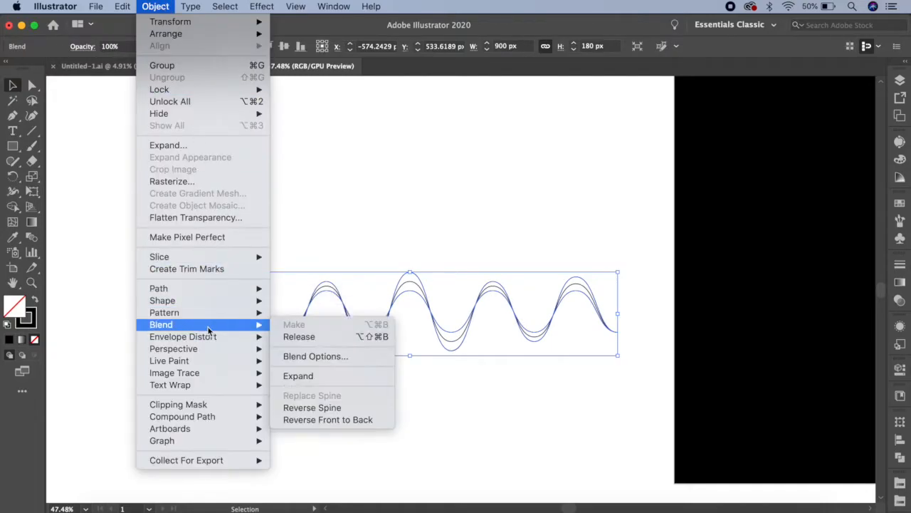
pyautogui.click(325, 357)
pyautogui.click(748, 107)
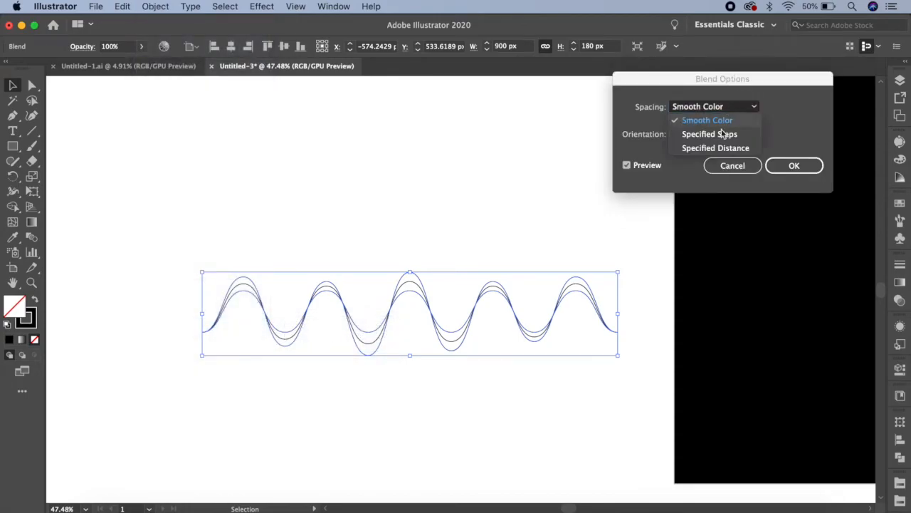
pyautogui.click(726, 133)
pyautogui.press('Up')
pyautogui.press('Up')
pyautogui.press('Up')
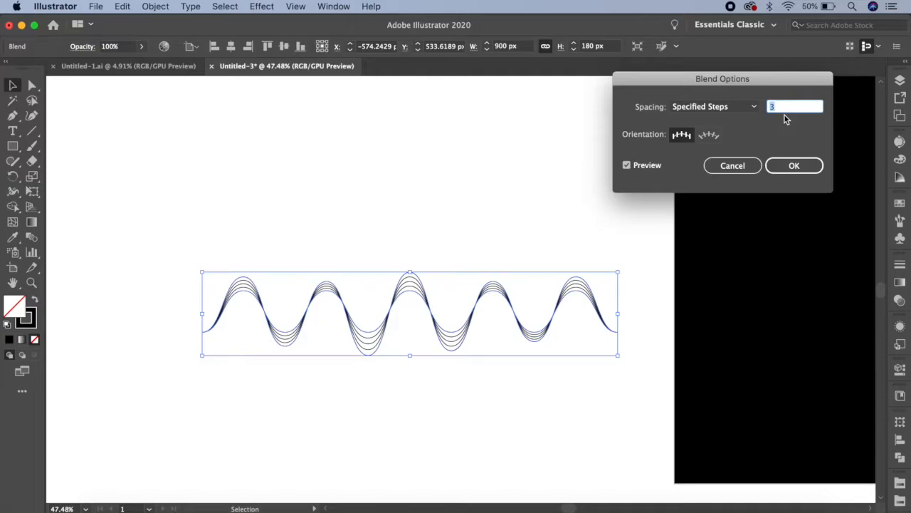
pyautogui.press('Up')
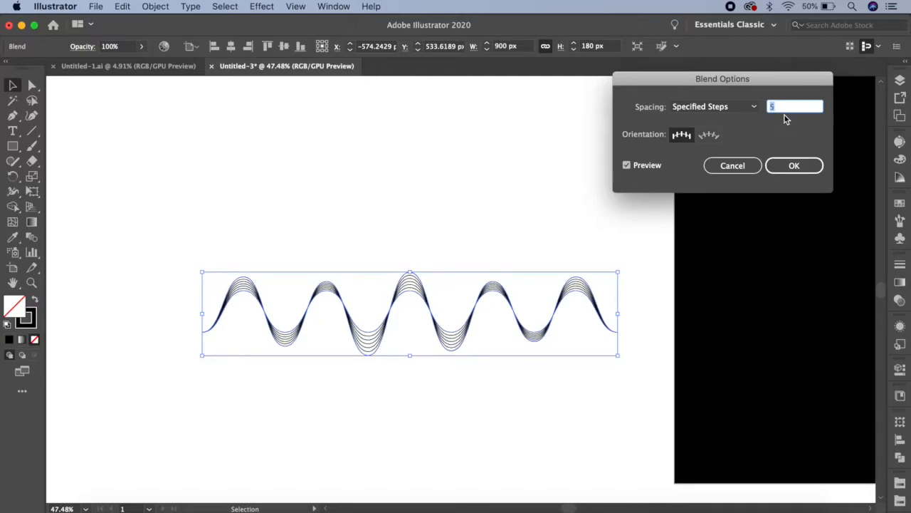
pyautogui.press('Up')
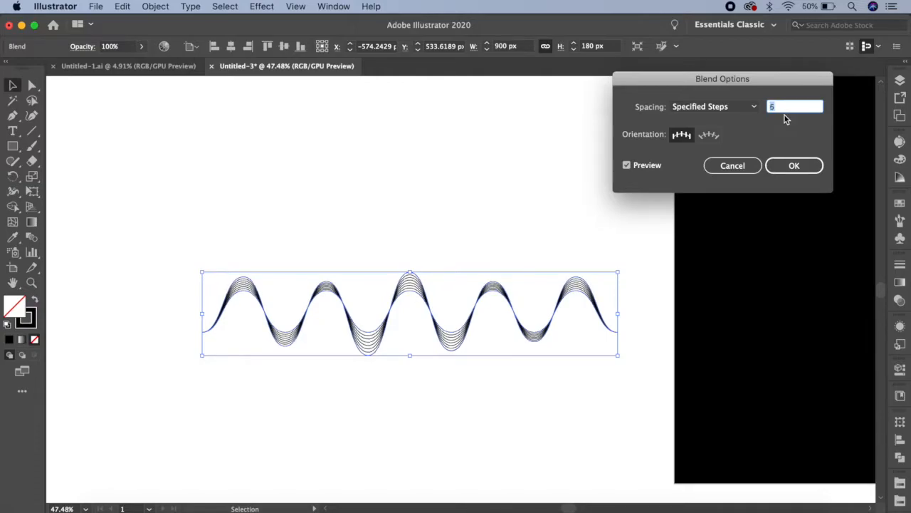
pyautogui.click(803, 163)
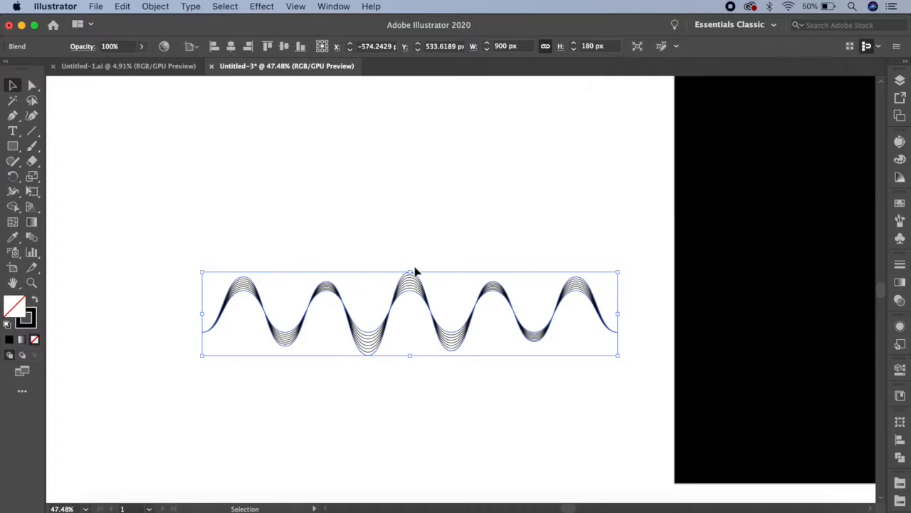
# Expand the wave blend into a group of individual paths and deselect it
pyautogui.click(155, 6)
pyautogui.moveTo(178, 326)
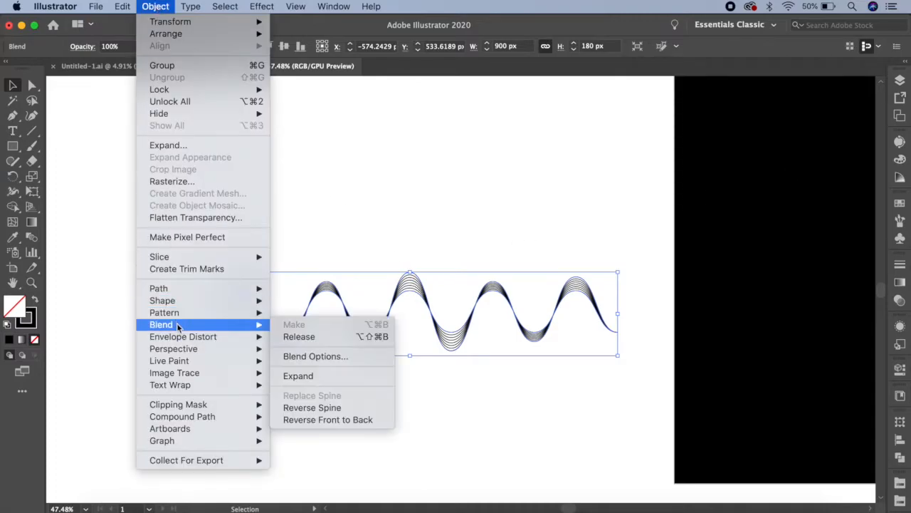
pyautogui.click(321, 373)
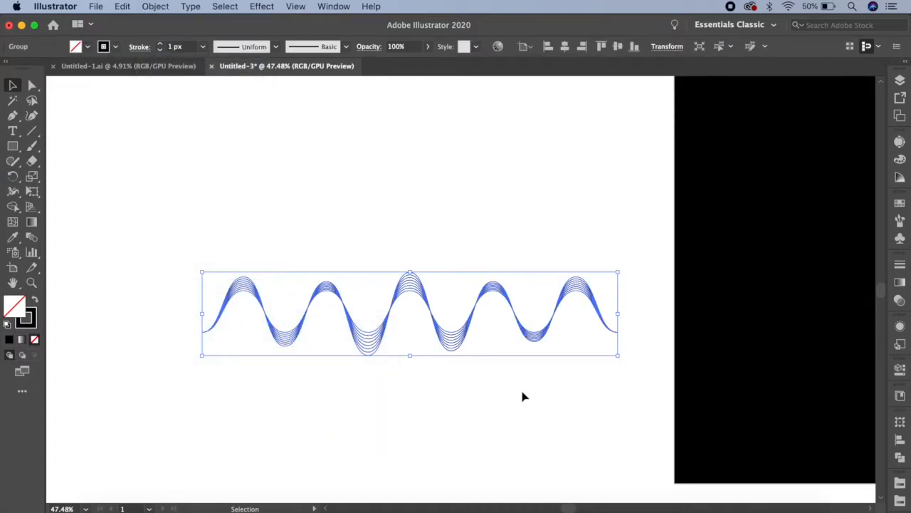
pyautogui.click(522, 396)
pyautogui.scroll(3, 495, 390)
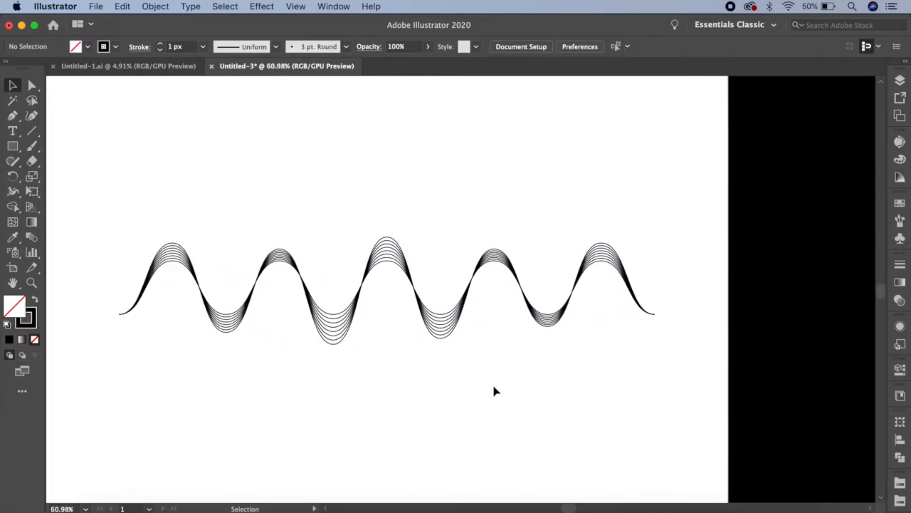
pyautogui.scroll(-4, 482, 377)
pyautogui.scroll(2, 470, 356)
# Apply the bright cyan swatch to the expanded wave group's stroke and set its fill to none
pyautogui.click(460, 339)
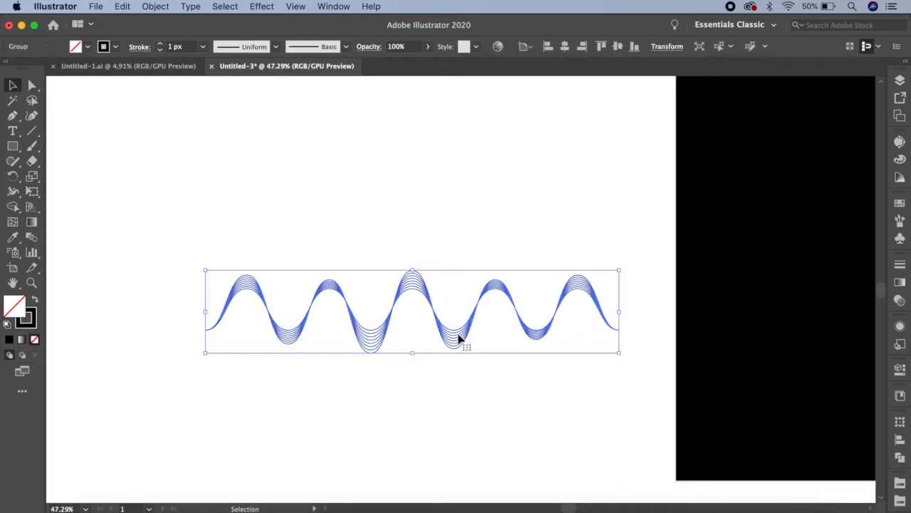
pyautogui.moveTo(453, 340); pyautogui.dragTo(362, 331)
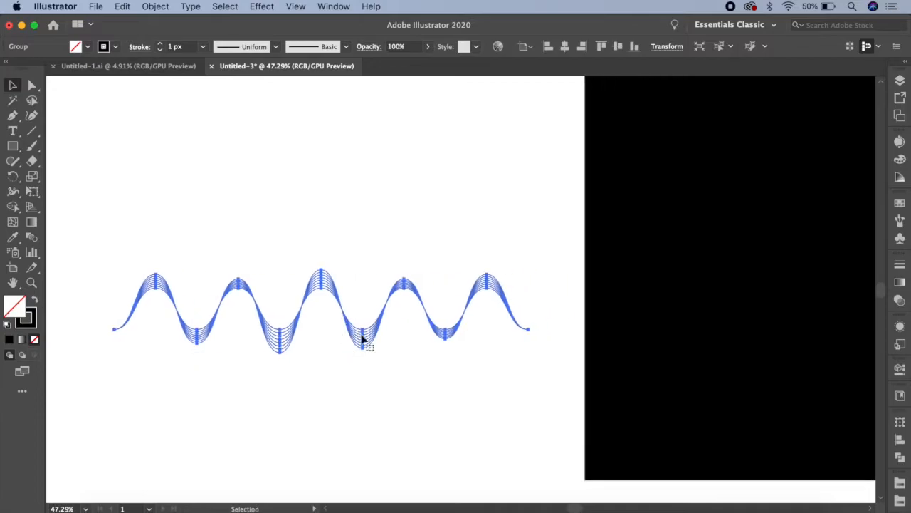
pyautogui.click(900, 204)
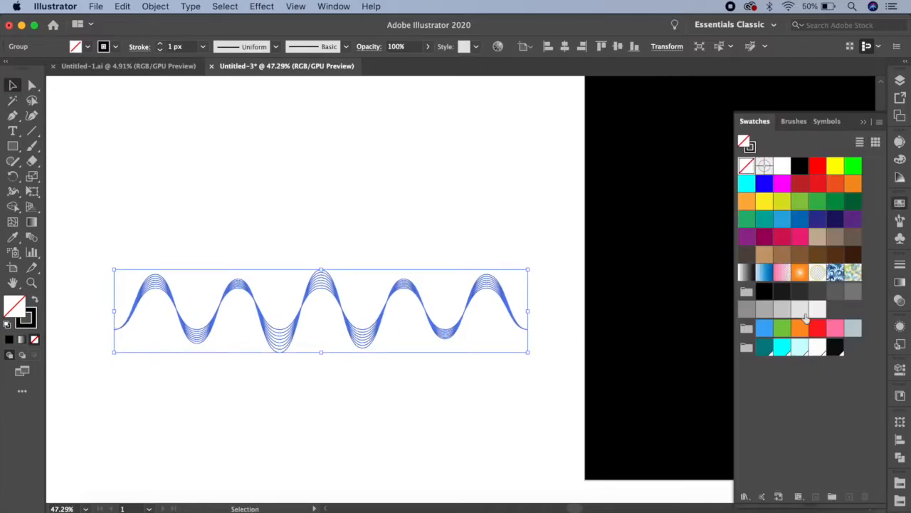
pyautogui.click(781, 347)
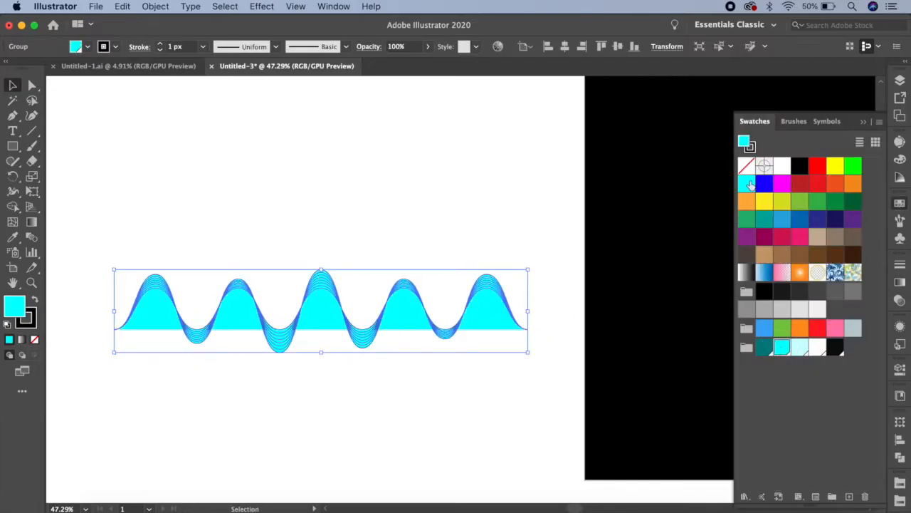
pyautogui.click(746, 166)
pyautogui.click(787, 348)
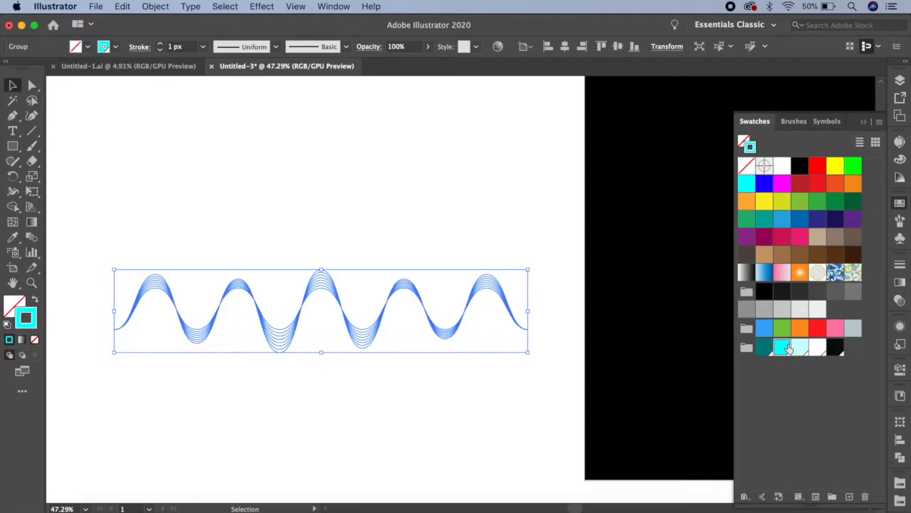
pyautogui.click(863, 122)
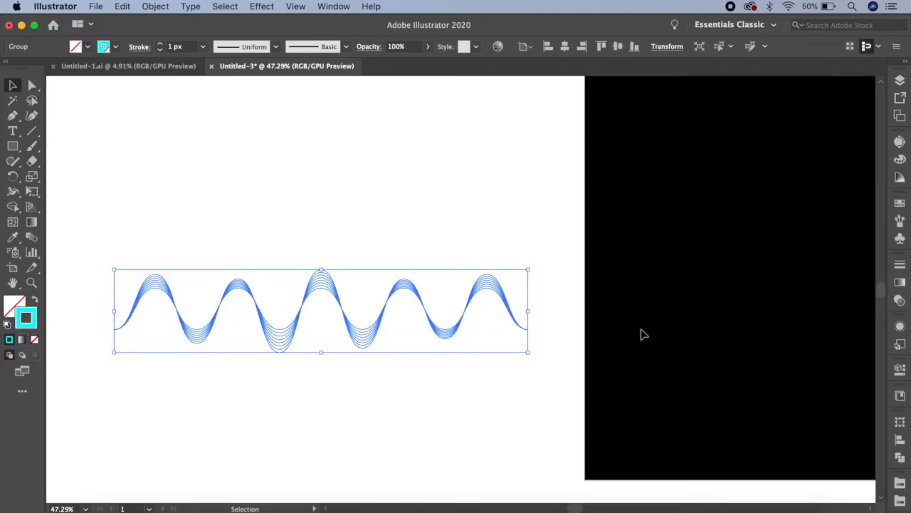
# Move the cyan wave group over the black square's upper-left corner and make three copies staggered diagonally down across the square
pyautogui.press('space')
pyautogui.moveTo(644, 335); pyautogui.dragTo(553, 364)
pyautogui.scroll(-1, 553, 368)
pyautogui.moveTo(658, 365); pyautogui.dragTo(556, 365)
pyautogui.click(371, 363)
pyautogui.moveTo(339, 338); pyautogui.dragTo(571, 220)
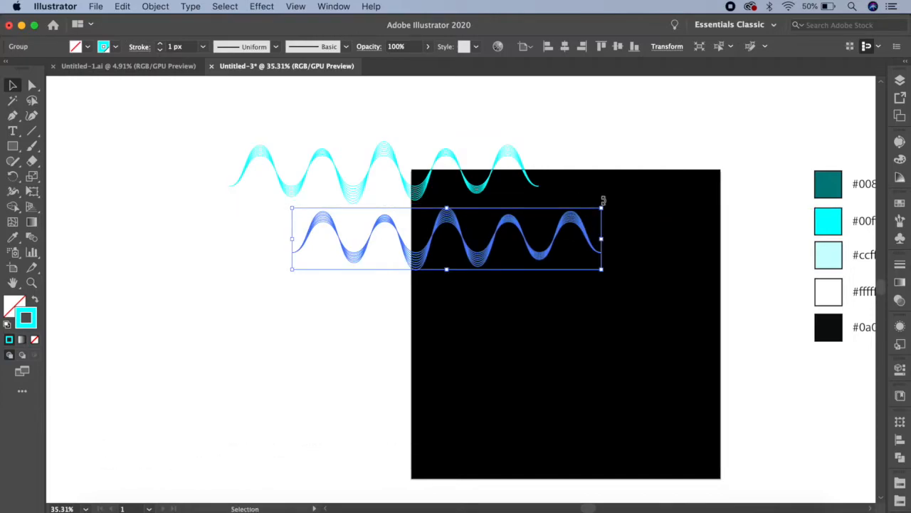
pyautogui.moveTo(571, 220); pyautogui.dragTo(664, 375)
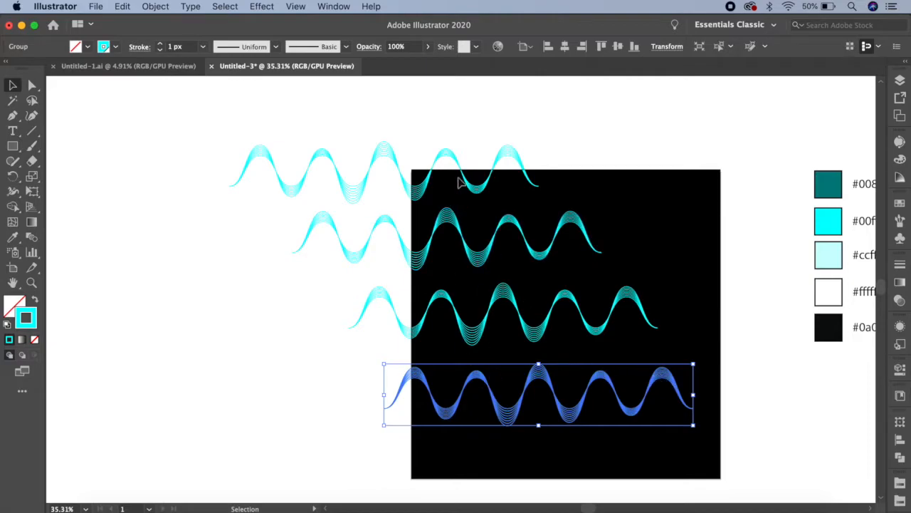
# Apply a white Outer Glow in Normal mode with 75% opacity and 7 px blur to all four wave groups
pyautogui.click(420, 193)
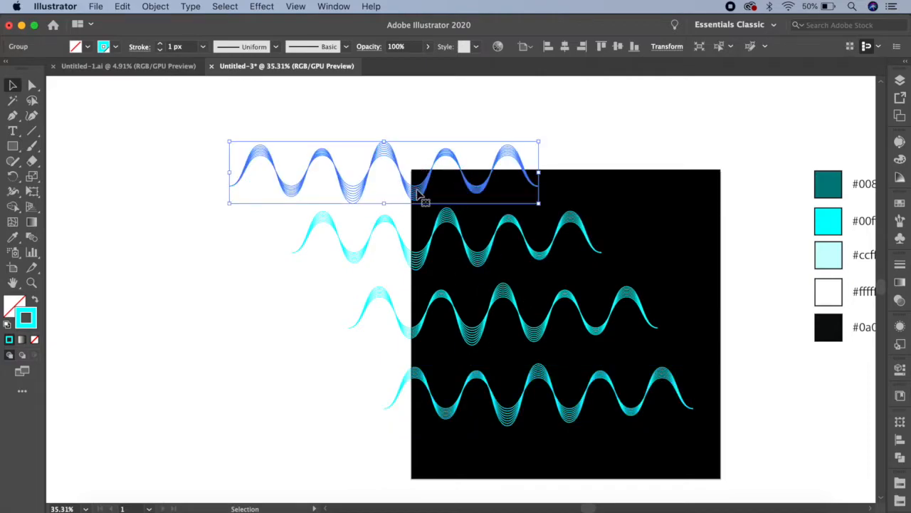
pyautogui.keyDown('shift'); pyautogui.click(412, 256); pyautogui.keyUp('shift')
pyautogui.keyDown('shift'); pyautogui.click(417, 328); pyautogui.keyUp('shift')
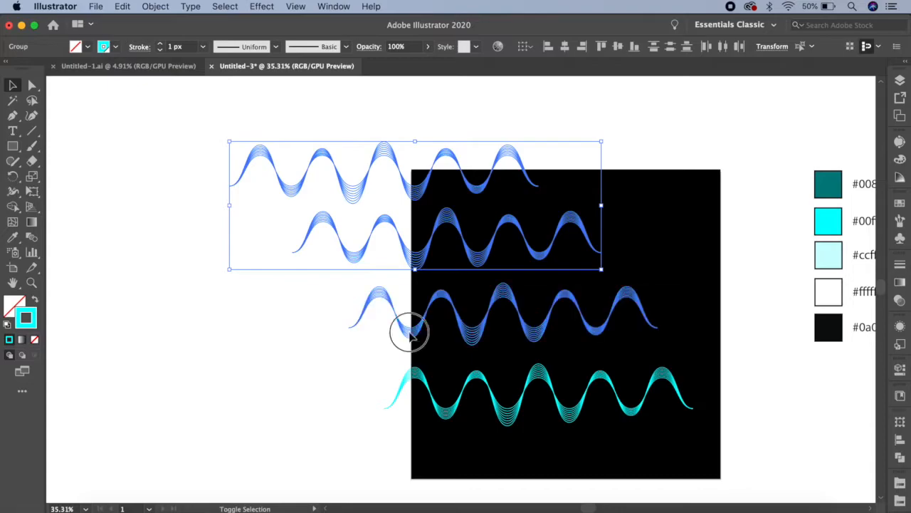
pyautogui.keyDown('shift'); pyautogui.click(417, 372); pyautogui.keyUp('shift')
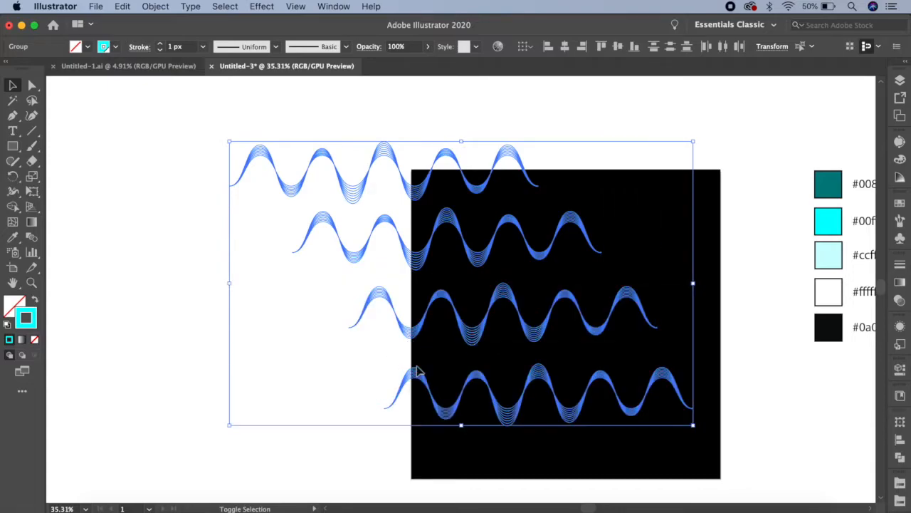
pyautogui.click(271, 8)
pyautogui.moveTo(403, 171)
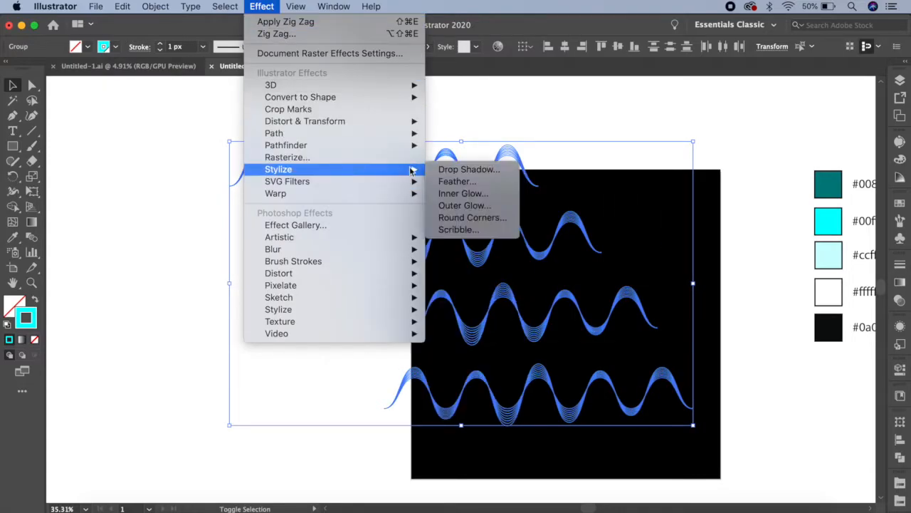
pyautogui.click(466, 205)
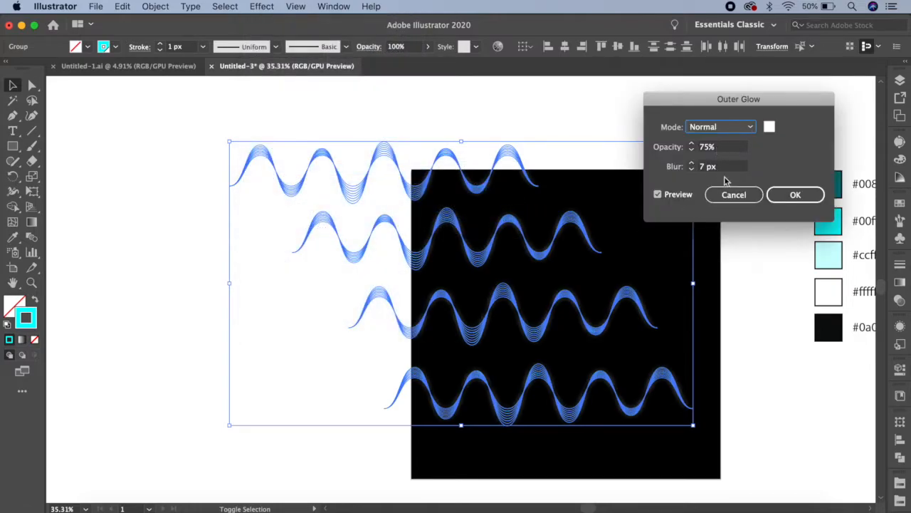
pyautogui.click(795, 194)
pyautogui.click(755, 135)
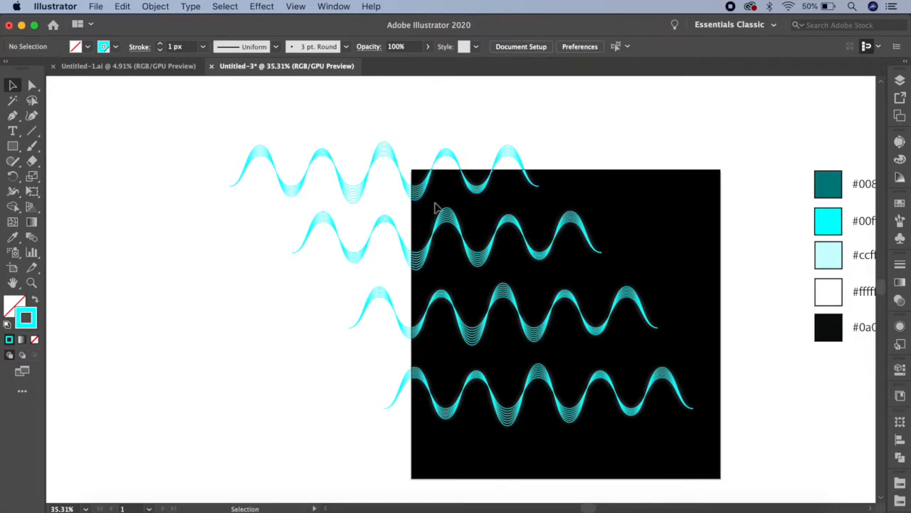
# Recolour the strokes of the second, third and fourth wave groups with the dark teal, pale cyan and white swatches respectively
pyautogui.click(388, 225)
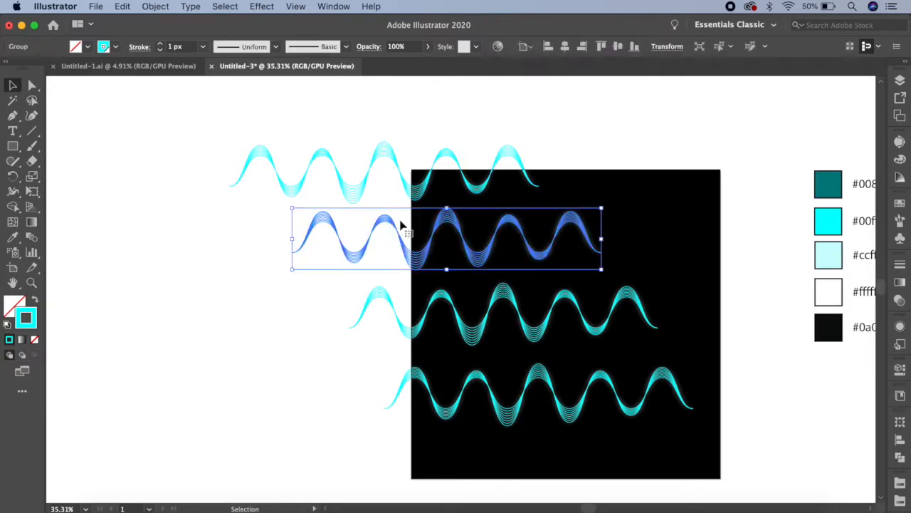
pyautogui.click(901, 204)
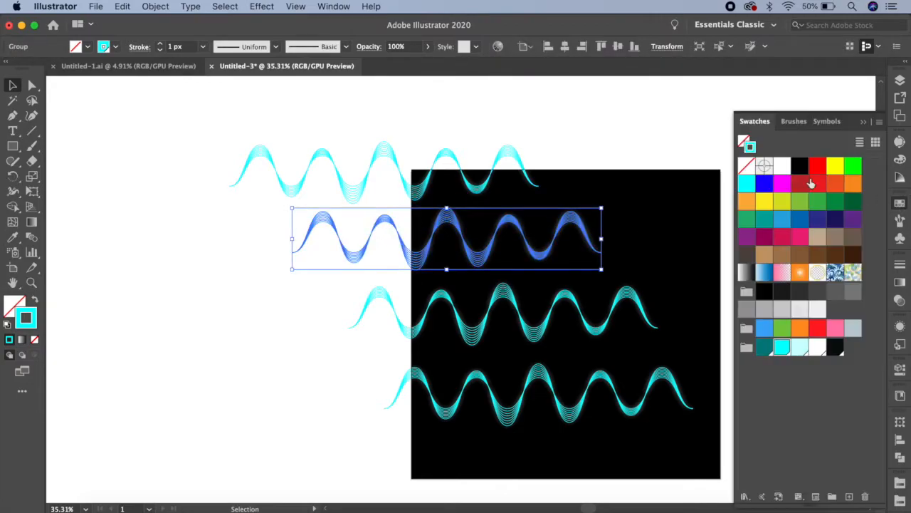
pyautogui.click(766, 348)
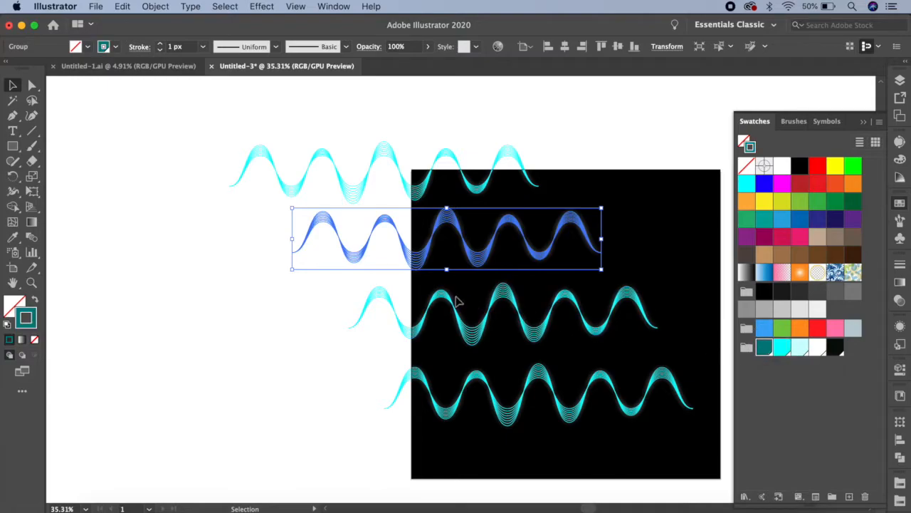
pyautogui.click(388, 304)
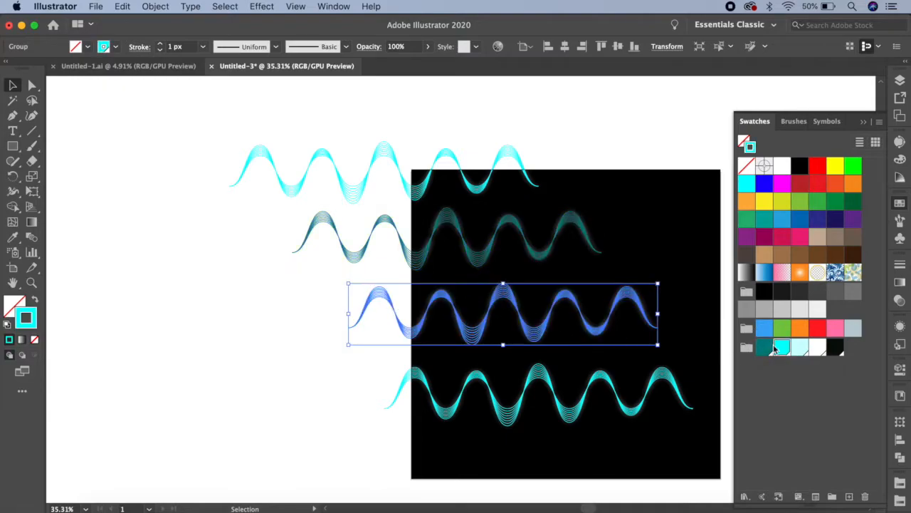
pyautogui.click(801, 349)
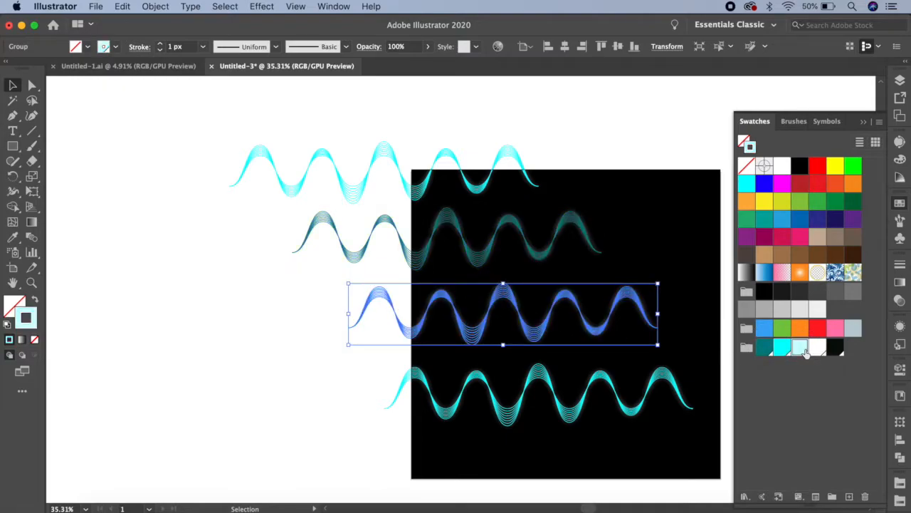
pyautogui.click(424, 384)
pyautogui.click(817, 348)
# Copy the top cyan wave group straight down with Move values of 0 px horizontal and 900 px vertical
pyautogui.moveTo(725, 403); pyautogui.dragTo(662, 390)
pyautogui.click(312, 136)
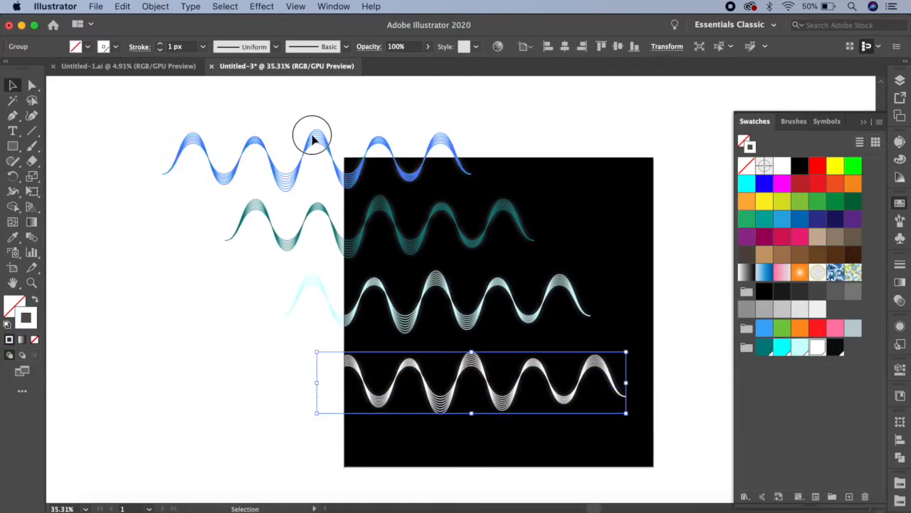
pyautogui.rightClick(312, 137)
pyautogui.moveTo(384, 281)
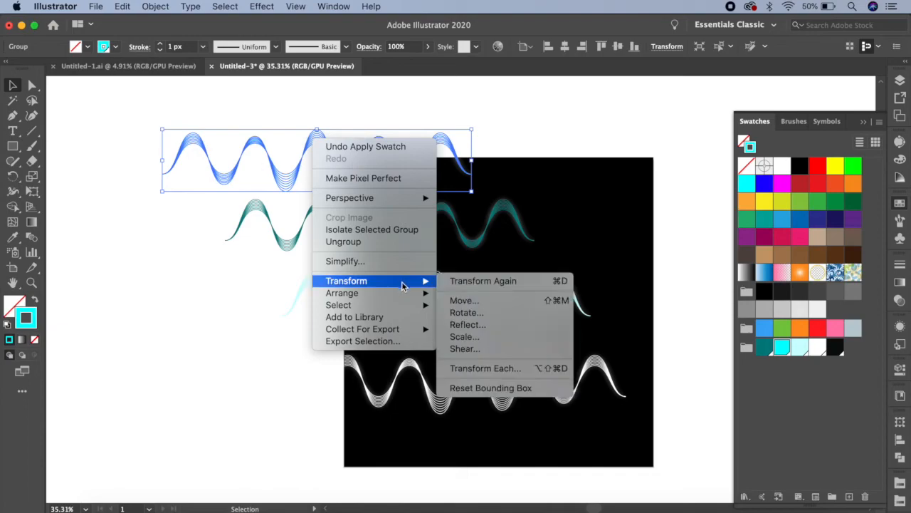
pyautogui.click(516, 308)
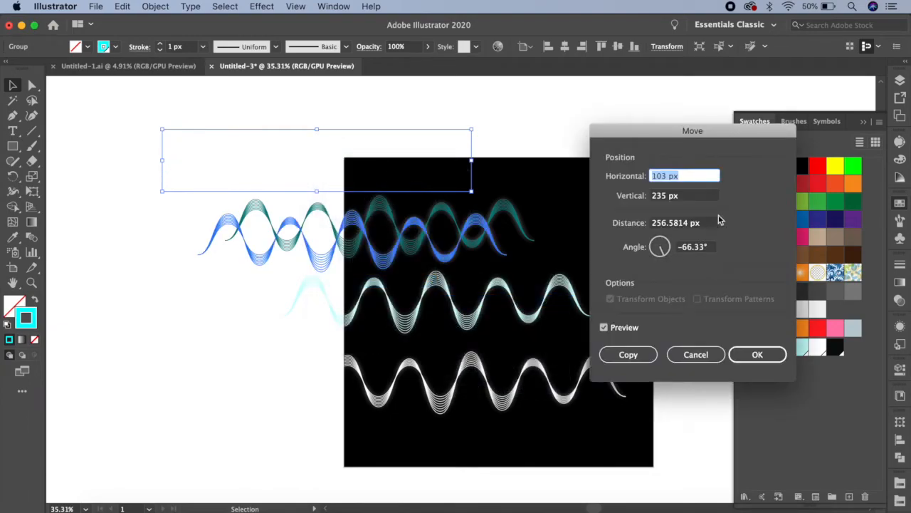
pyautogui.write('0')
pyautogui.press('Tab')
pyautogui.write('9')
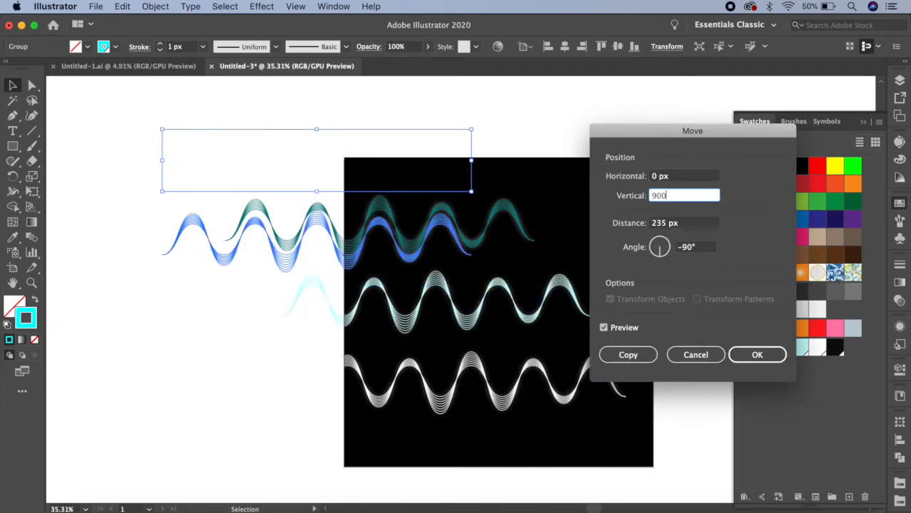
pyautogui.click(624, 355)
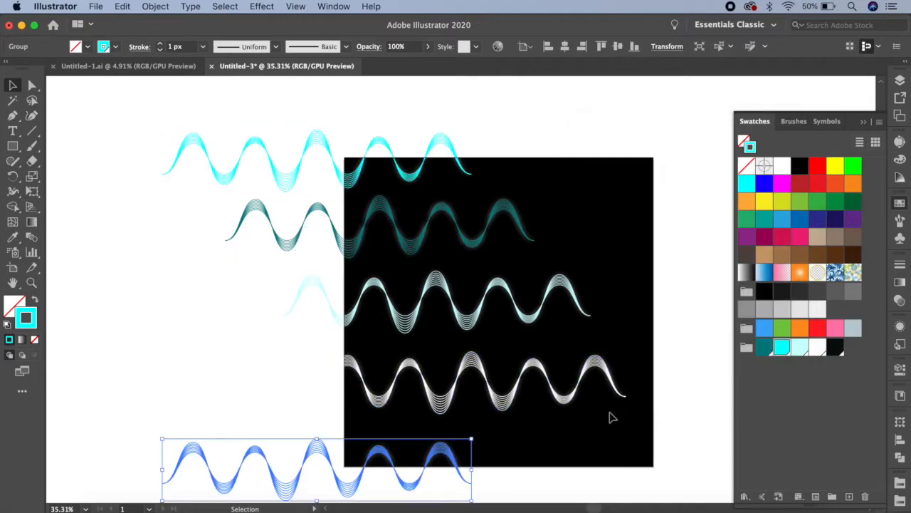
pyautogui.click(669, 435)
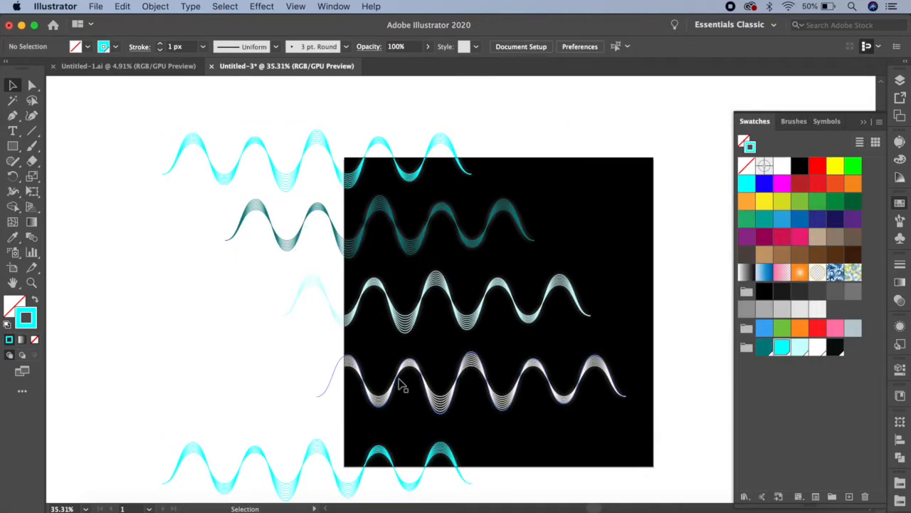
# Shift the dark teal, pale cyan and white wave groups slightly down to even out the spacing between the five rows
pyautogui.moveTo(386, 397); pyautogui.dragTo(384, 405)
pyautogui.moveTo(401, 320); pyautogui.dragTo(403, 325)
pyautogui.moveTo(402, 327); pyautogui.dragTo(402, 327)
pyautogui.moveTo(404, 244)
pyautogui.mouseDown()
pyautogui.moveTo(405, 253)
pyautogui.moveTo(404, 244)
pyautogui.mouseUp()
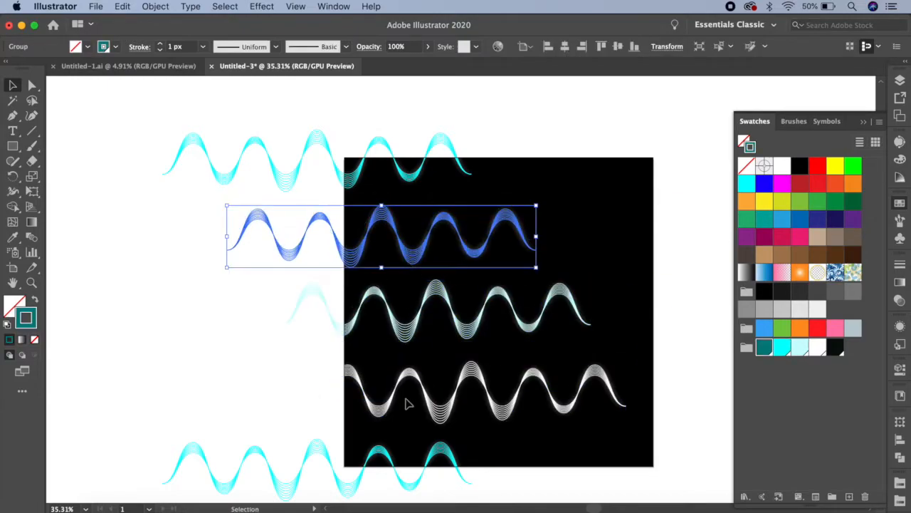
pyautogui.click(385, 407)
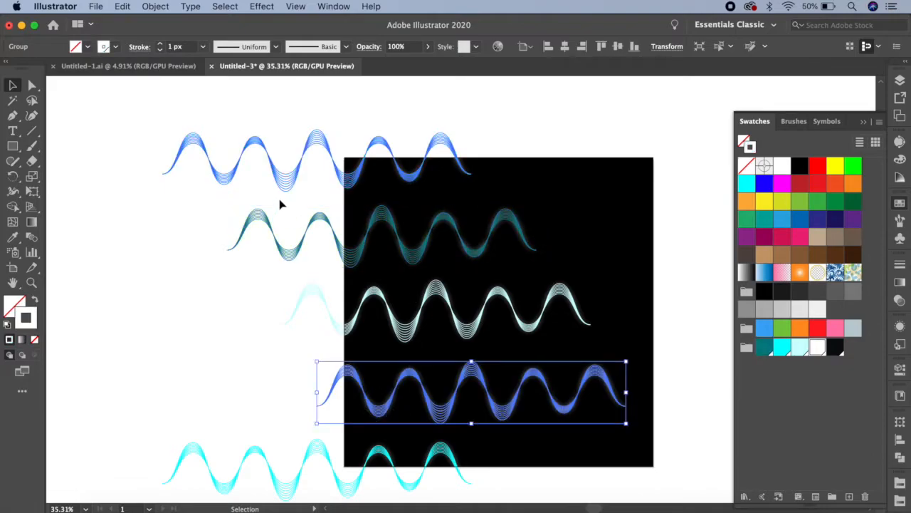
# Copy all five wave groups sideways with Move values of 900 px horizontal and 0 px vertical
pyautogui.moveTo(271, 112); pyautogui.dragTo(326, 476)
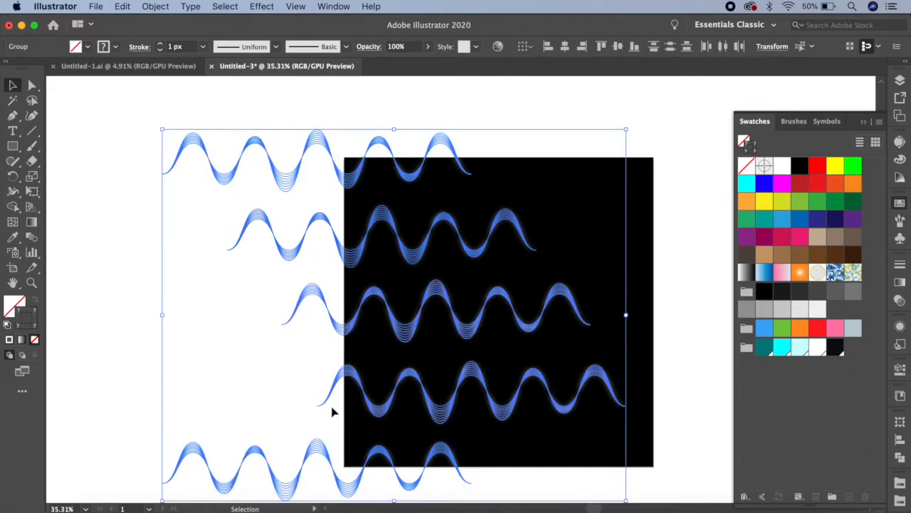
pyautogui.rightClick(337, 322)
pyautogui.moveTo(399, 447)
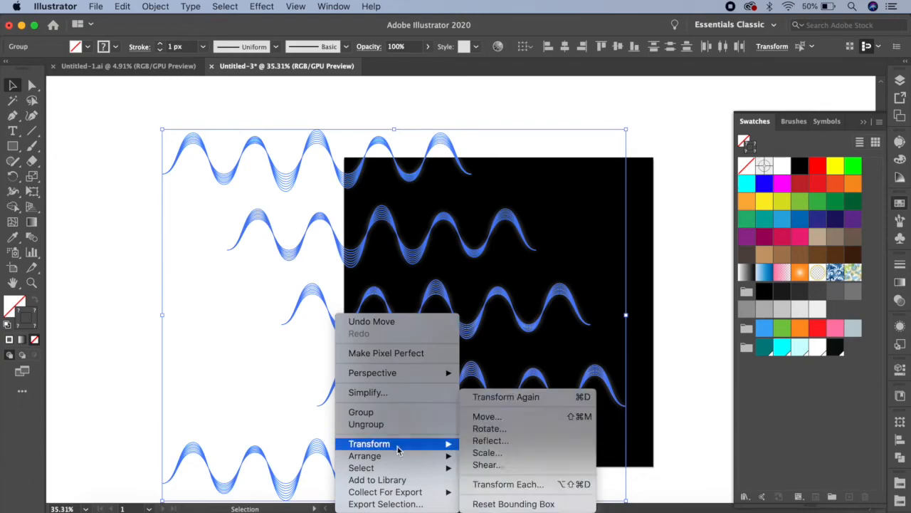
pyautogui.click(484, 416)
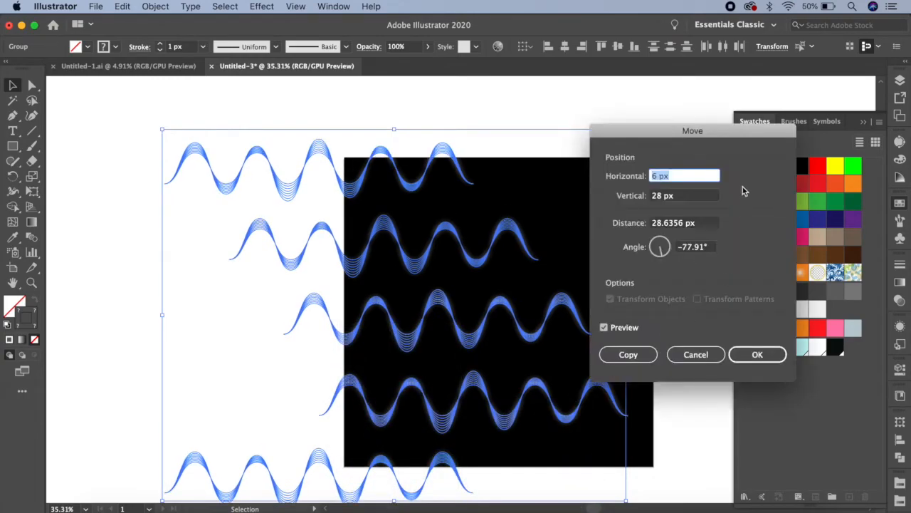
pyautogui.write('900')
pyautogui.click(657, 196)
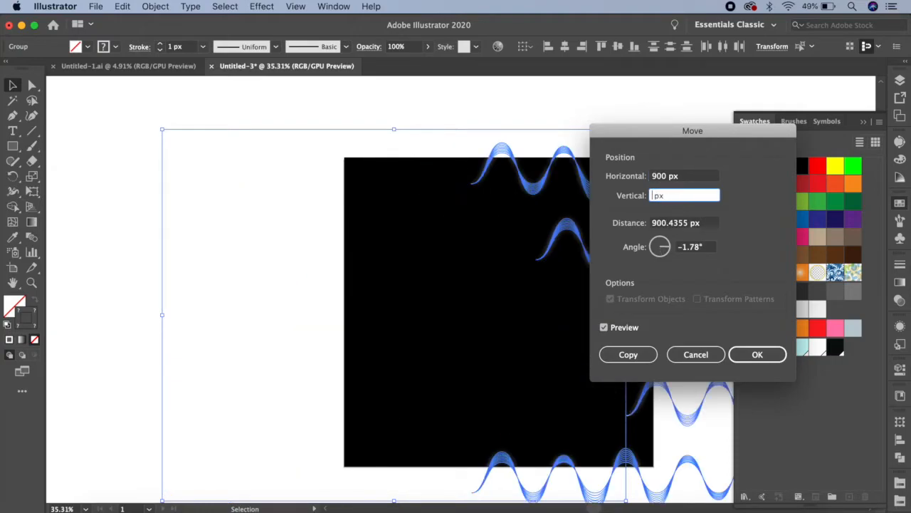
pyautogui.write('0')
pyautogui.click(641, 359)
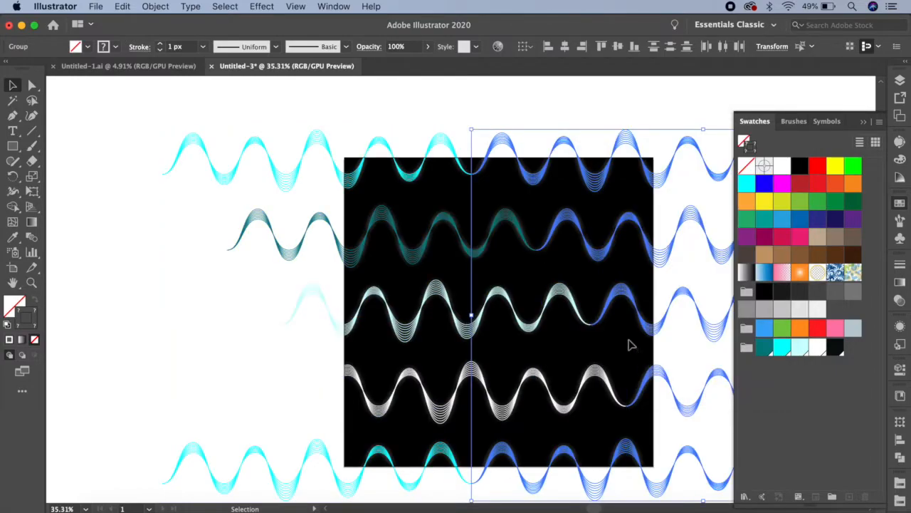
# Move the colour reference squares and their hex labels farther right, clear of the copied waves
pyautogui.scroll(-2, 628, 345)
pyautogui.moveTo(628, 345); pyautogui.dragTo(513, 334)
pyautogui.click(878, 124)
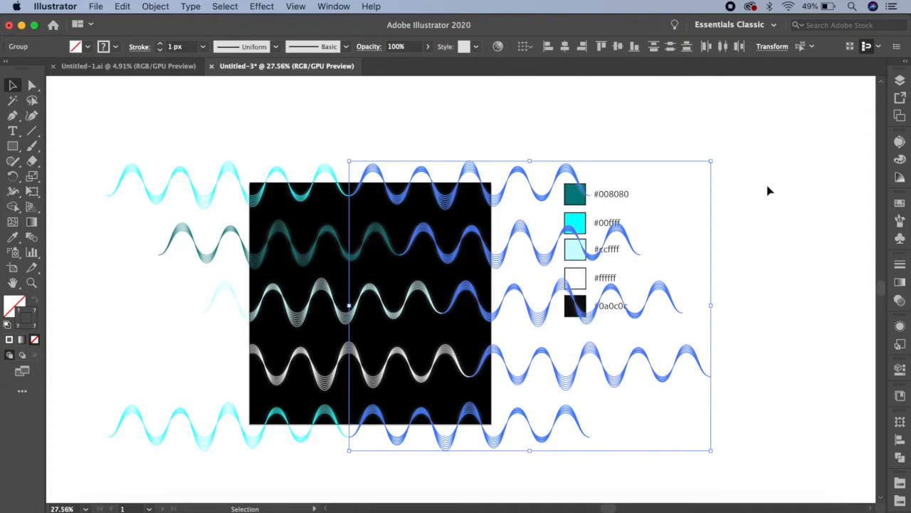
pyautogui.click(779, 185)
pyautogui.moveTo(628, 194); pyautogui.dragTo(797, 153)
pyautogui.moveTo(720, 411); pyautogui.dragTo(765, 393)
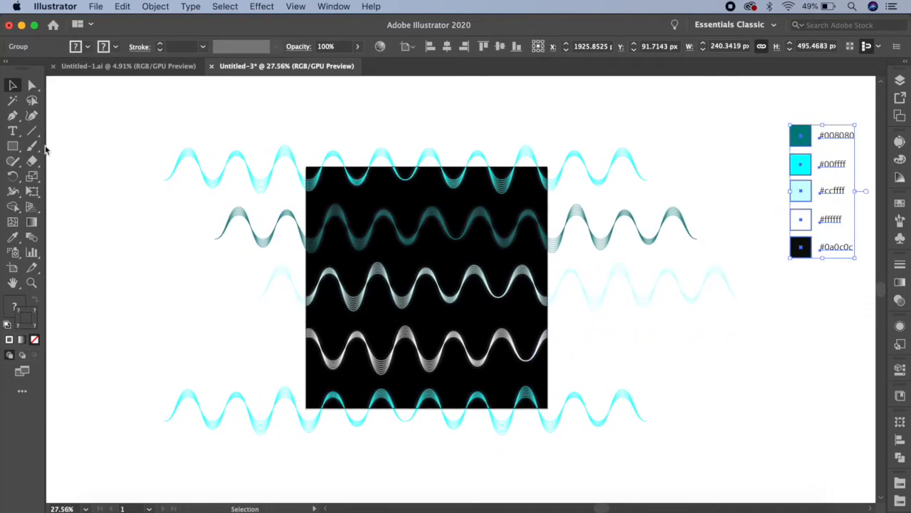
# Create a 50 x 50 px circle on the blank area left of the black square and give it the dark teal stroke
pyautogui.moveTo(210, 334); pyautogui.dragTo(223, 279)
pyautogui.moveTo(16, 149); pyautogui.dragTo(82, 178)
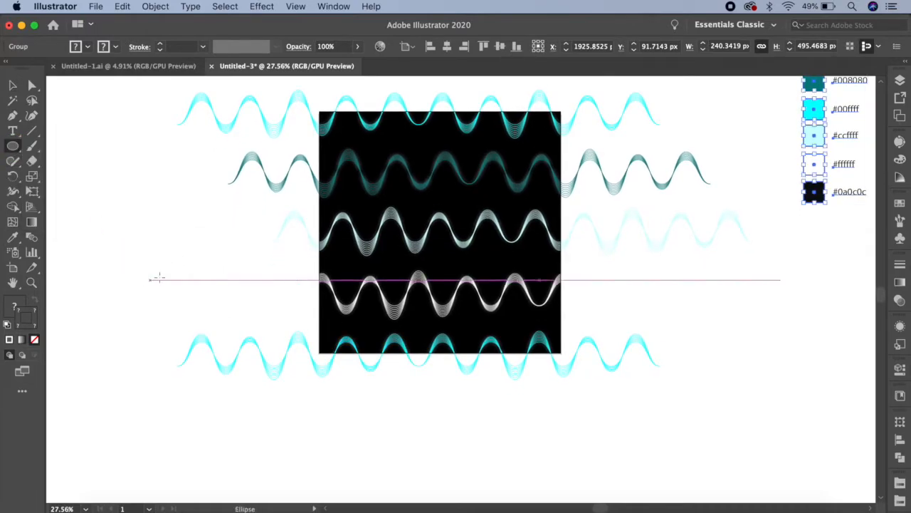
pyautogui.click(161, 276)
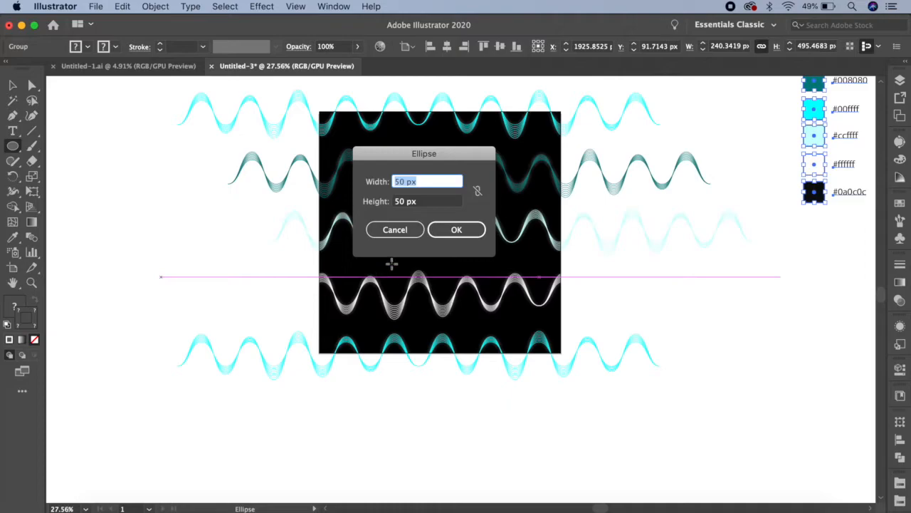
pyautogui.click(456, 228)
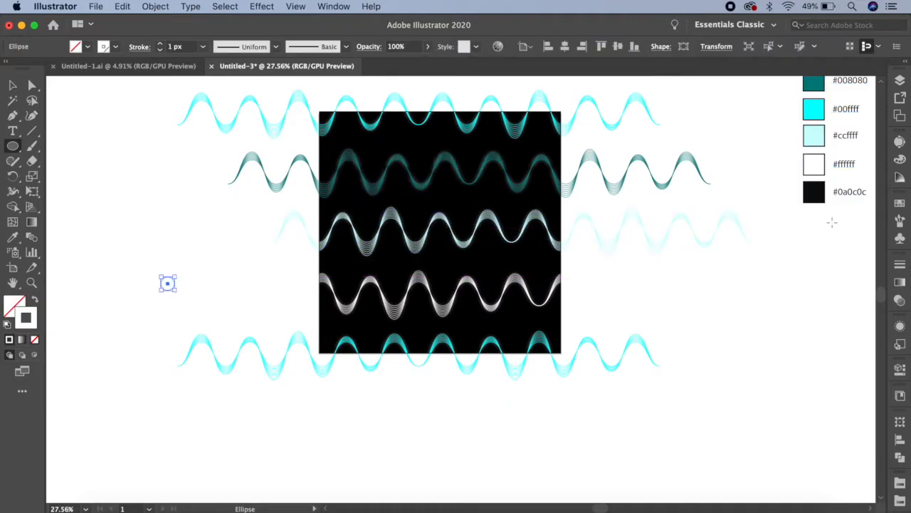
pyautogui.click(900, 204)
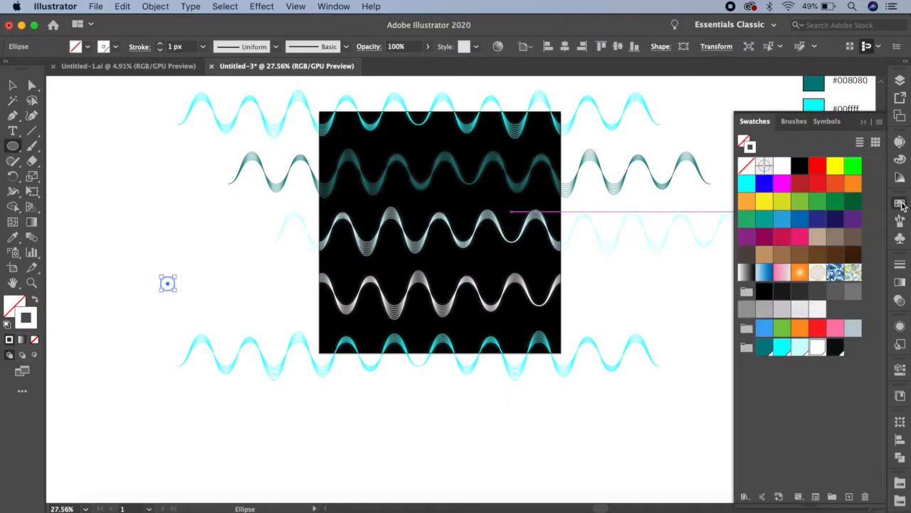
pyautogui.click(763, 348)
pyautogui.click(865, 123)
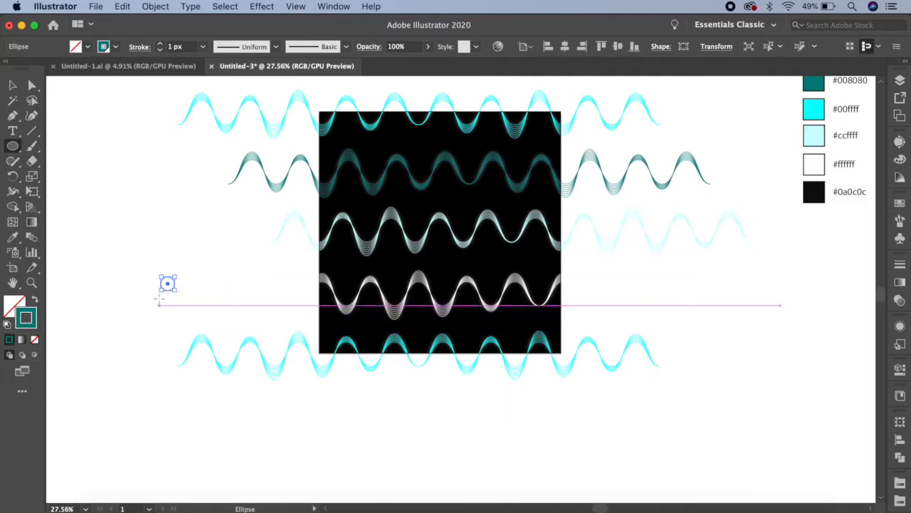
# Set the small circle's stroke weight to 3 px
pyautogui.scroll(3, 165, 282)
pyautogui.scroll(2, 166, 283)
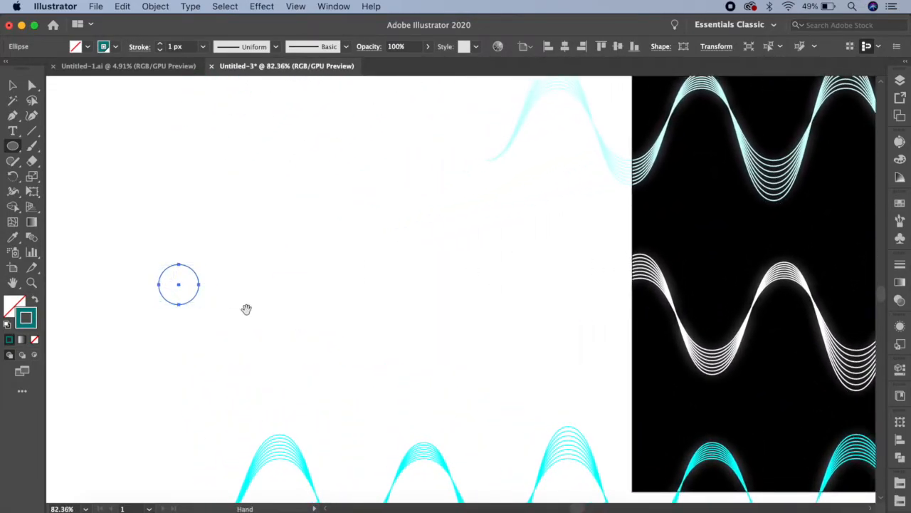
pyautogui.moveTo(246, 309); pyautogui.dragTo(355, 299)
pyautogui.click(899, 265)
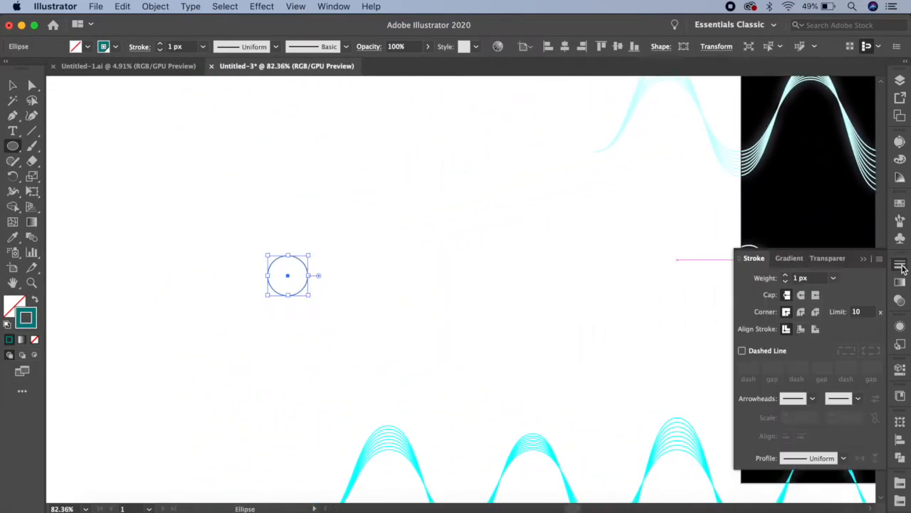
pyautogui.click(834, 279)
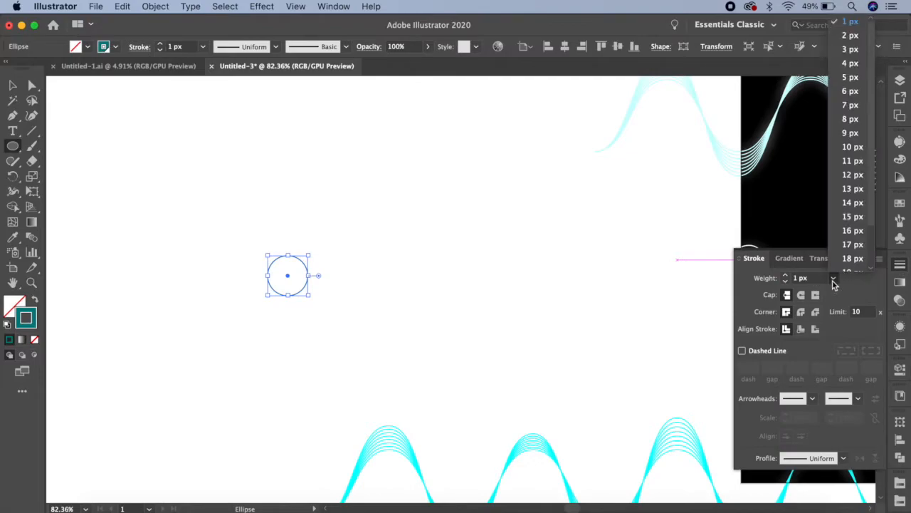
pyautogui.click(848, 49)
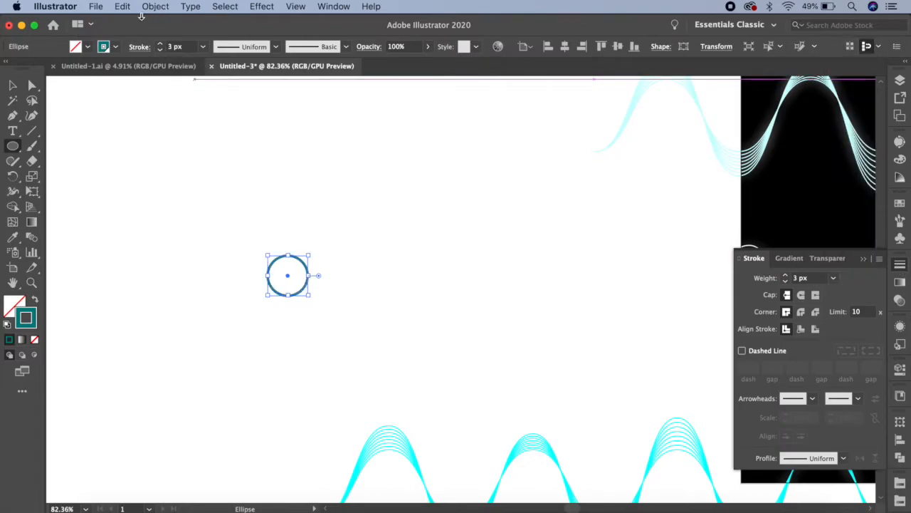
# Offset the circle's path by -7 px with Miter joins, and repeat the offset on the new inner circle
pyautogui.click(156, 6)
pyautogui.moveTo(256, 288)
pyautogui.click(305, 333)
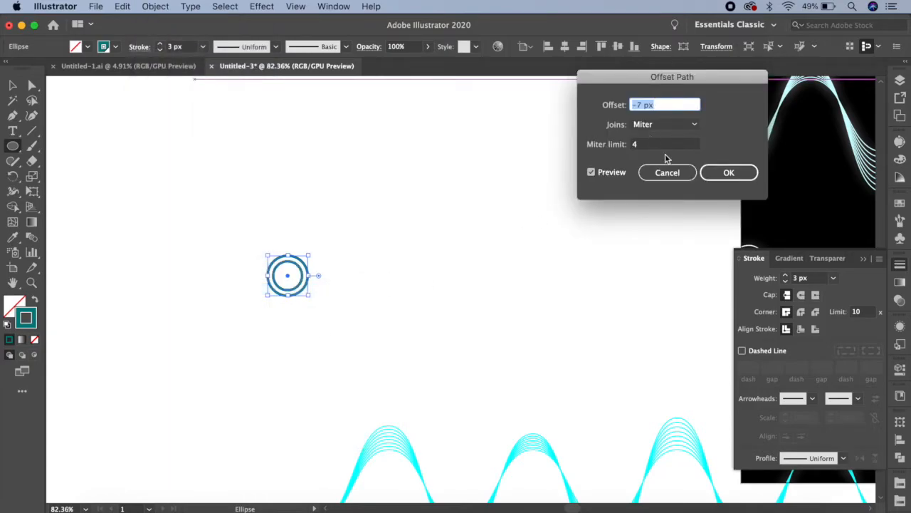
pyautogui.click(729, 172)
pyautogui.click(164, 7)
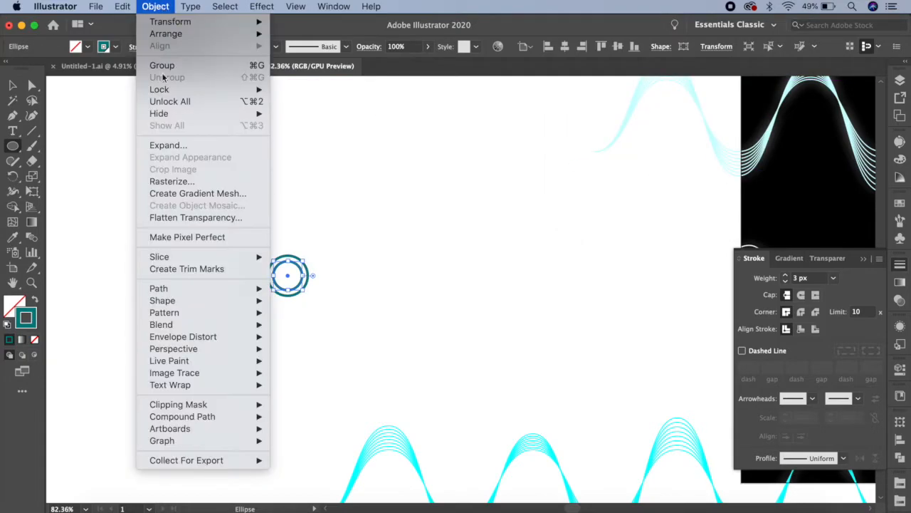
pyautogui.moveTo(157, 288)
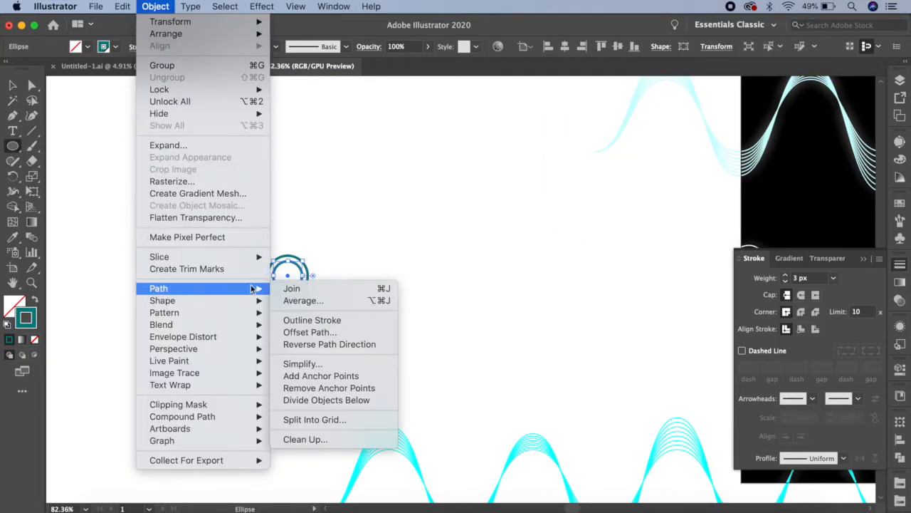
pyautogui.click(313, 331)
pyautogui.click(729, 174)
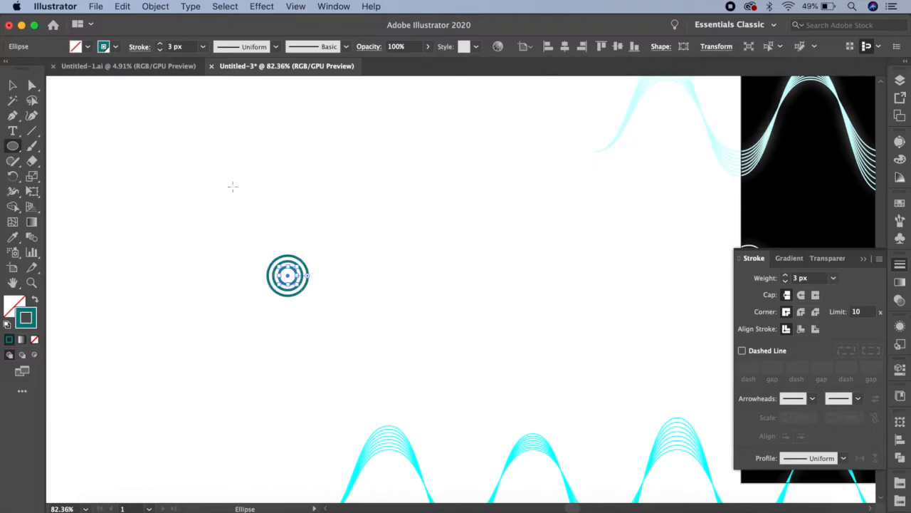
# Group the three concentric teal circles
pyautogui.click(12, 84)
pyautogui.moveTo(273, 255); pyautogui.dragTo(316, 303)
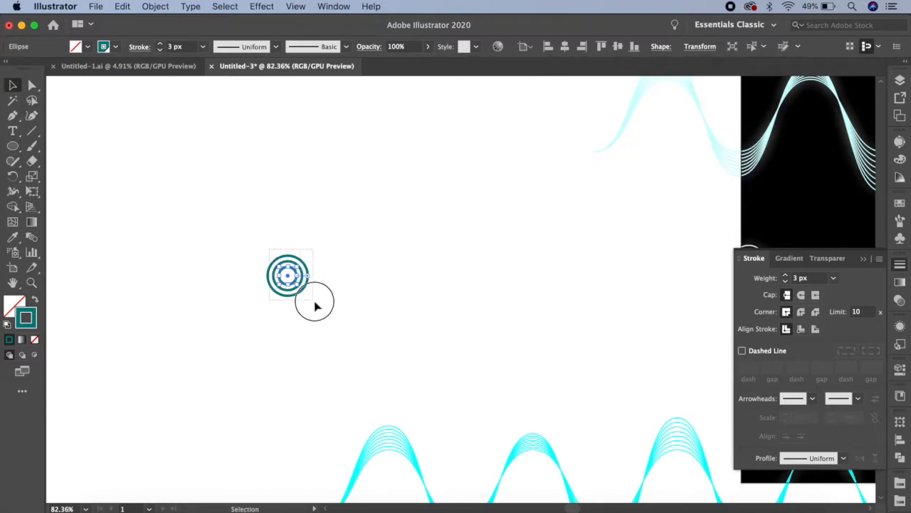
pyautogui.click(149, 6)
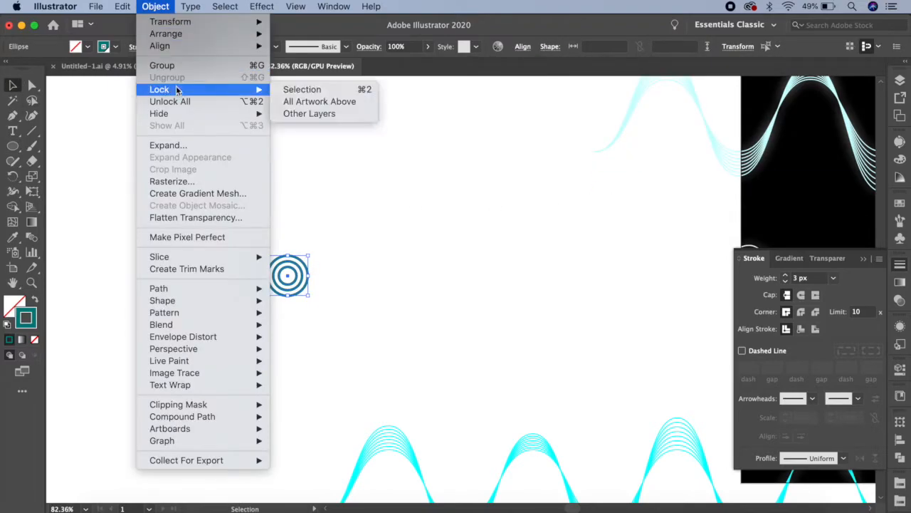
pyautogui.click(174, 65)
pyautogui.click(380, 305)
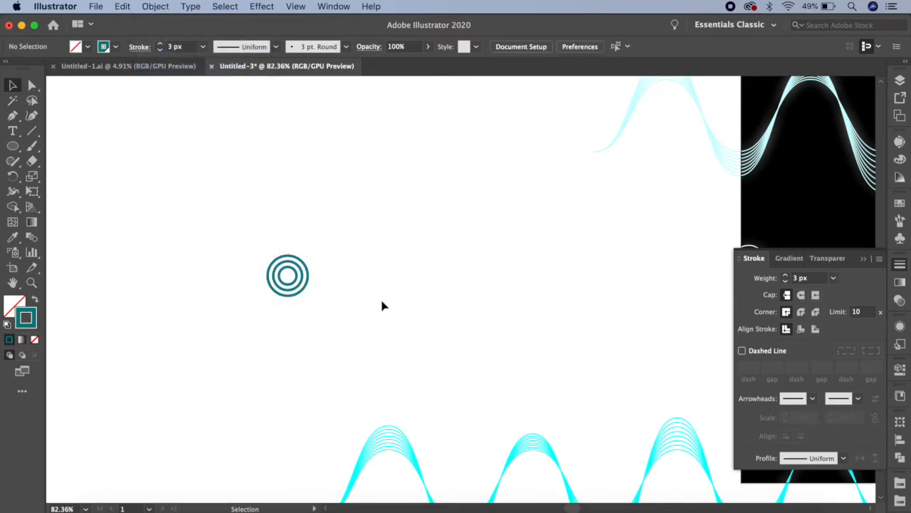
# Place the concentric circle group on the black square and duplicate it into six scattered positions between the wave rows
pyautogui.scroll(-5, 380, 305)
pyautogui.moveTo(396, 308); pyautogui.dragTo(189, 329)
pyautogui.scroll(-2, 182, 324)
pyautogui.moveTo(98, 325); pyautogui.dragTo(434, 388)
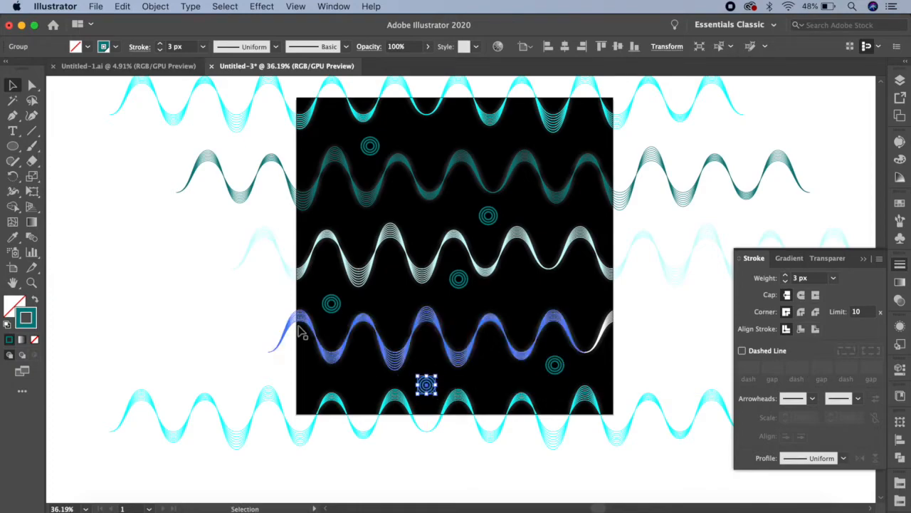
# Reposition several circle groups and add three more copies to fill the empty gaps between the wave rows
pyautogui.moveTo(330, 306); pyautogui.dragTo(340, 319)
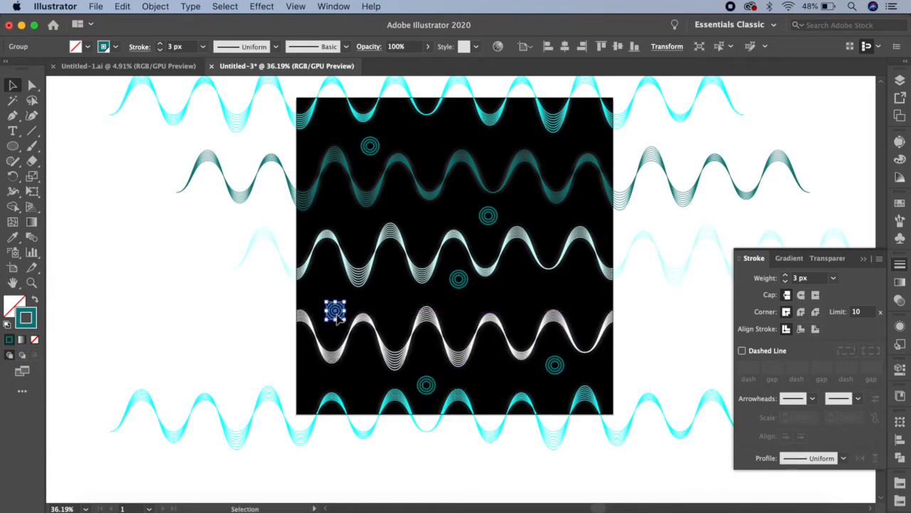
pyautogui.click(431, 387)
pyautogui.moveTo(432, 388); pyautogui.dragTo(588, 283)
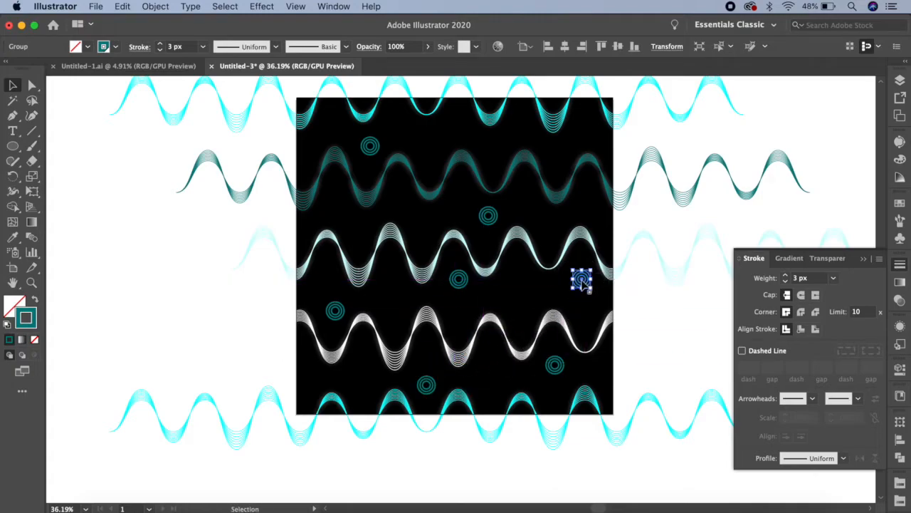
pyautogui.moveTo(492, 214); pyautogui.dragTo(503, 148)
pyautogui.moveTo(375, 149)
pyautogui.mouseDown()
pyautogui.moveTo(392, 133)
pyautogui.moveTo(350, 136)
pyautogui.moveTo(363, 146)
pyautogui.mouseUp()
pyautogui.click(564, 221)
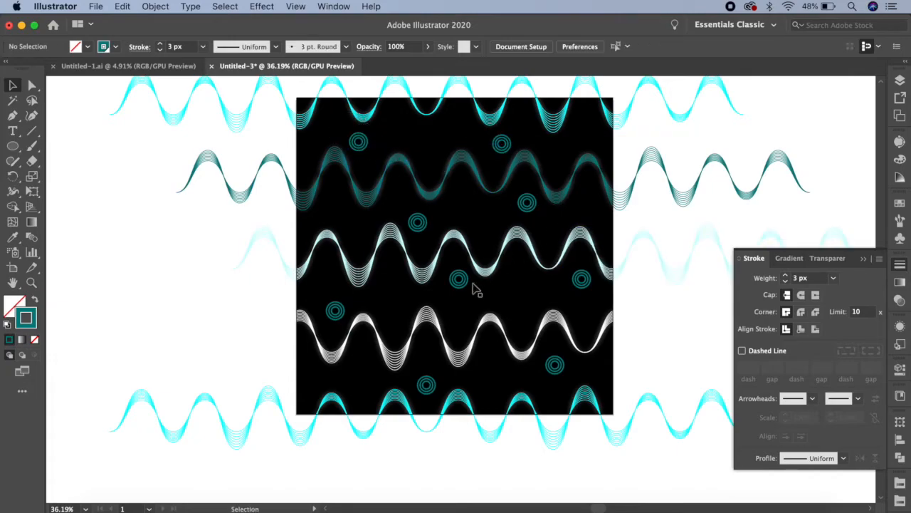
# Nudge the central circle group away from the pale cyan wave, and set three other scattered circle groups to 50% opacity
pyautogui.moveTo(462, 287); pyautogui.dragTo(469, 298)
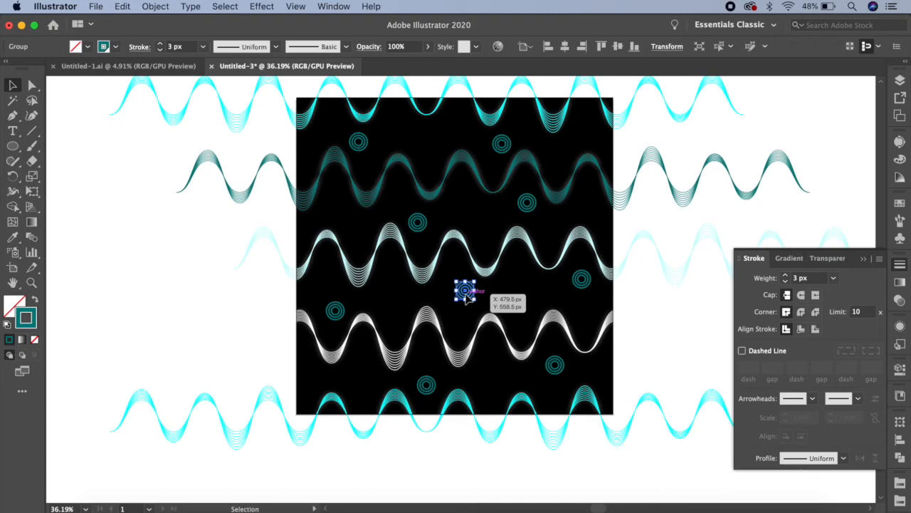
pyautogui.click(335, 317)
pyautogui.click(423, 215)
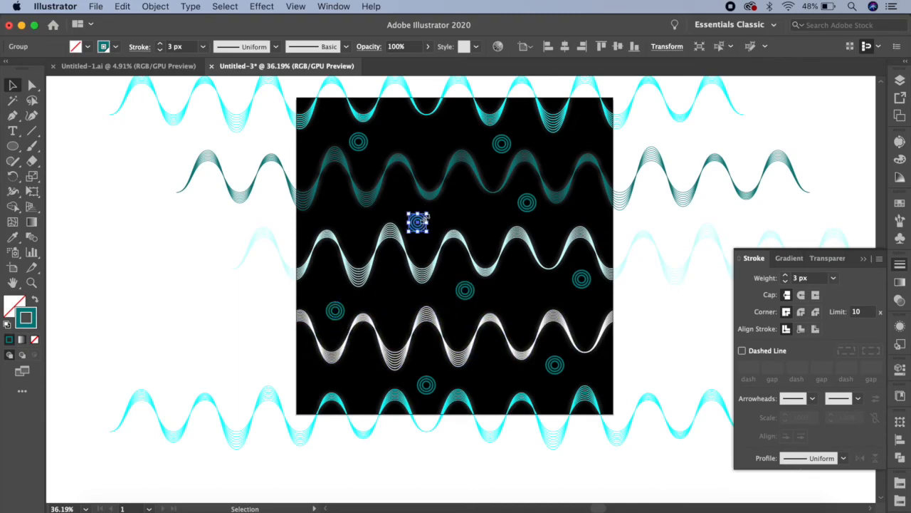
pyautogui.keyDown('shift'); pyautogui.click(501, 143); pyautogui.keyUp('shift')
pyautogui.keyDown('shift'); pyautogui.click(333, 311); pyautogui.keyUp('shift')
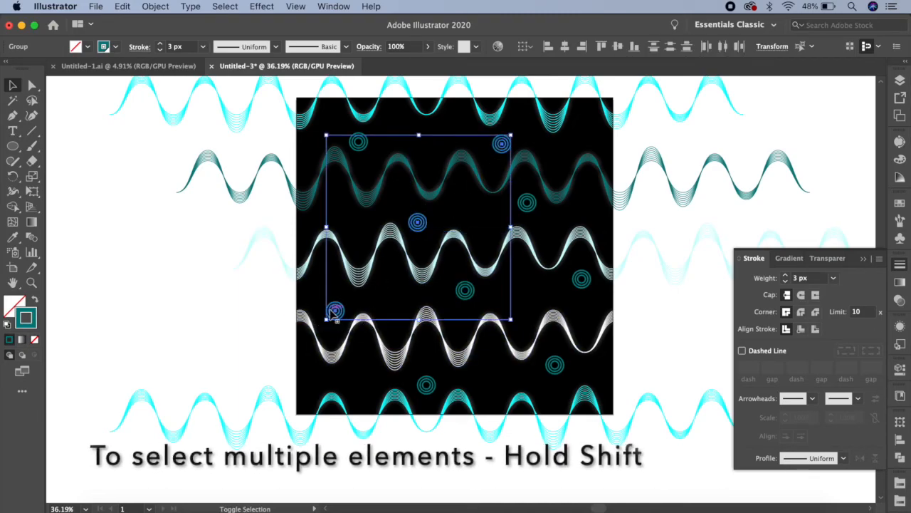
pyautogui.click(900, 299)
pyautogui.click(842, 278)
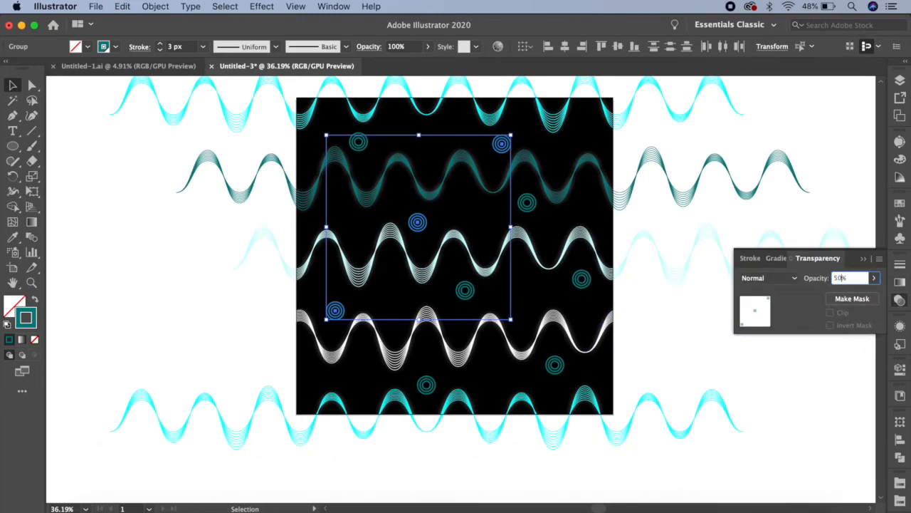
pyautogui.press('Return')
pyautogui.click(639, 304)
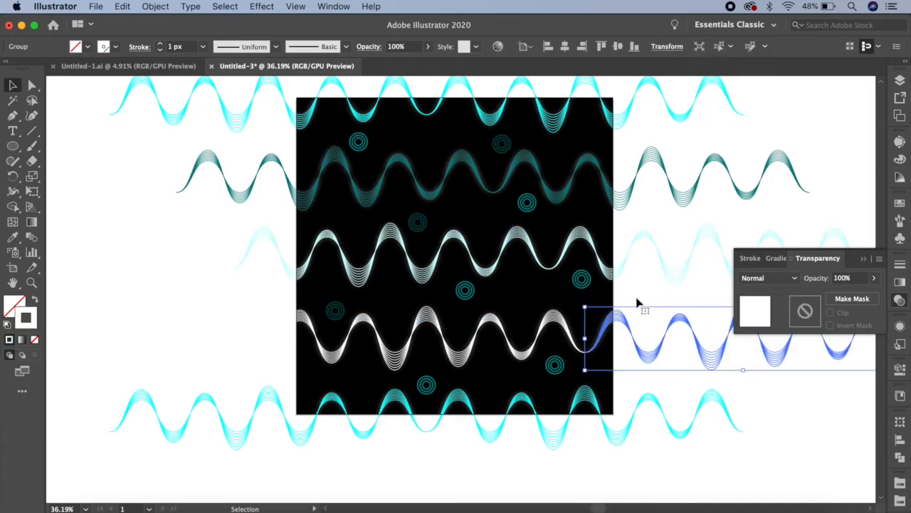
# Recolor three more circle groups white: one below the teal wave, the central one and the lowest one
pyautogui.click(528, 204)
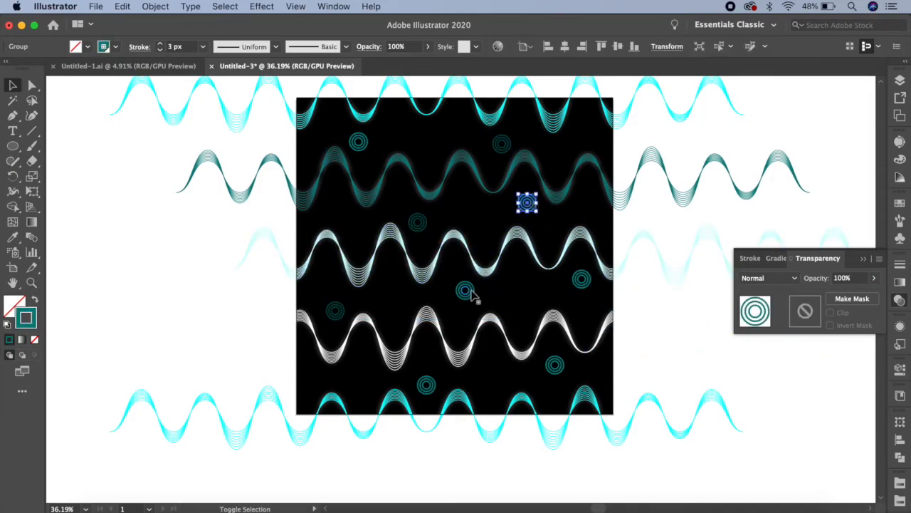
pyautogui.keyDown('shift'); pyautogui.click(465, 291); pyautogui.keyUp('shift')
pyautogui.keyDown('shift'); pyautogui.click(432, 384); pyautogui.keyUp('shift')
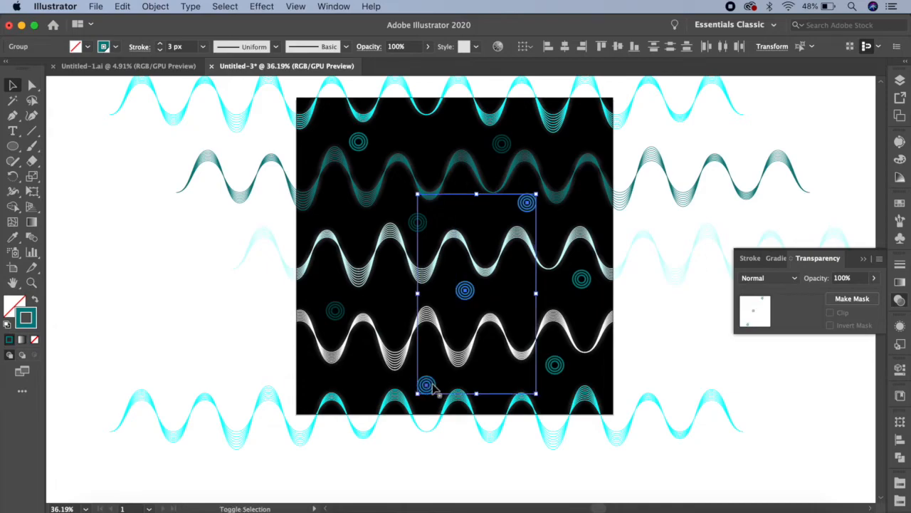
pyautogui.click(900, 203)
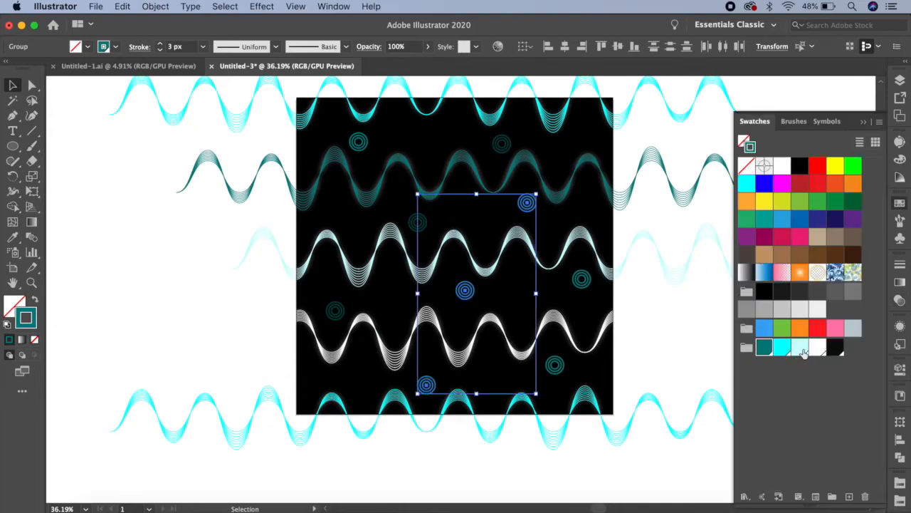
pyautogui.click(816, 349)
# Set the opacity of the three white circle groups to 30%
pyautogui.click(900, 300)
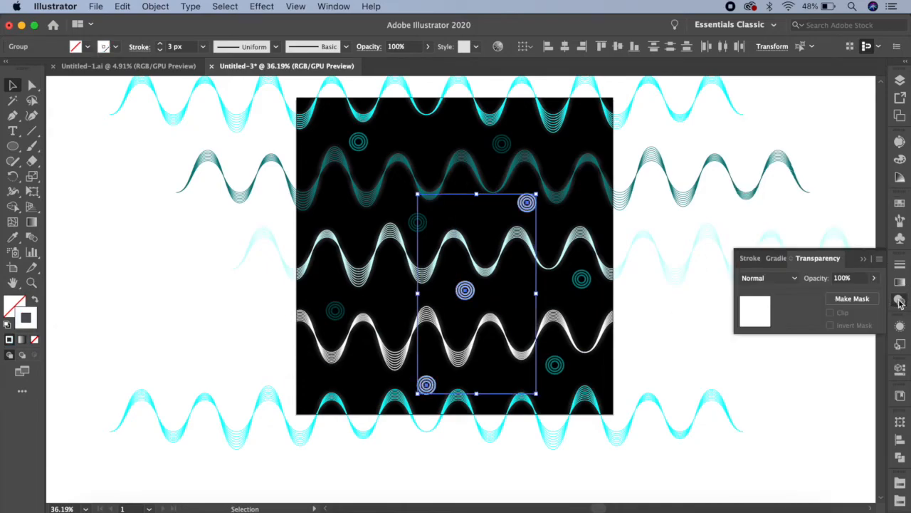
pyautogui.click(842, 280)
pyautogui.write('30')
pyautogui.press('Return')
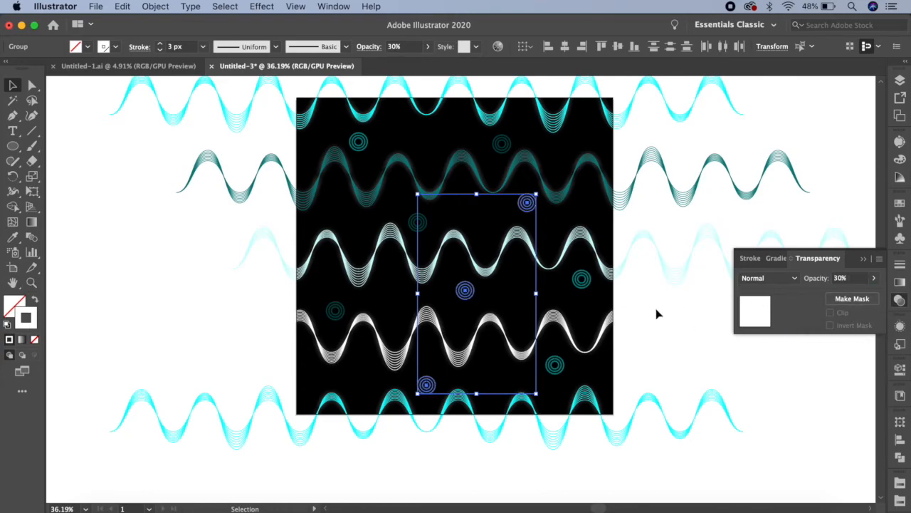
pyautogui.click(528, 294)
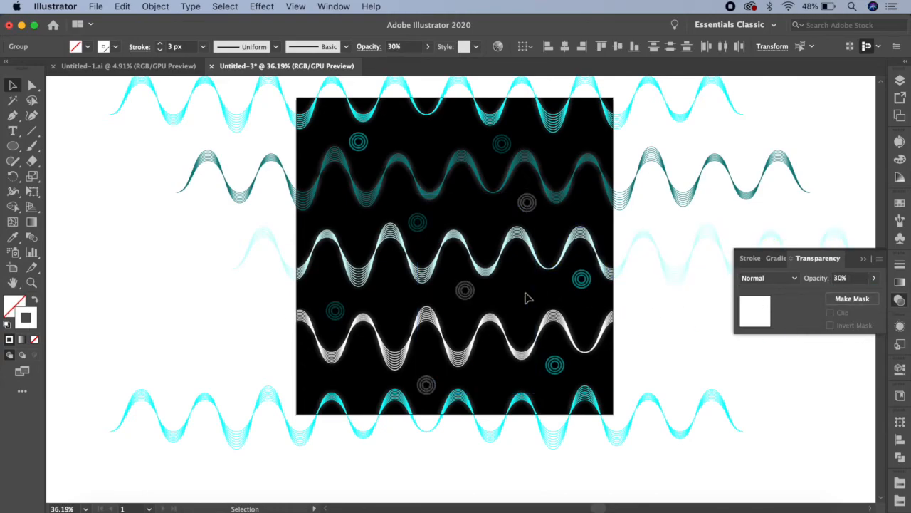
# Recolor the three remaining full-opacity teal circle groups with the bright cyan swatch
pyautogui.click(583, 280)
pyautogui.keyDown('shift'); pyautogui.click(555, 365); pyautogui.keyUp('shift')
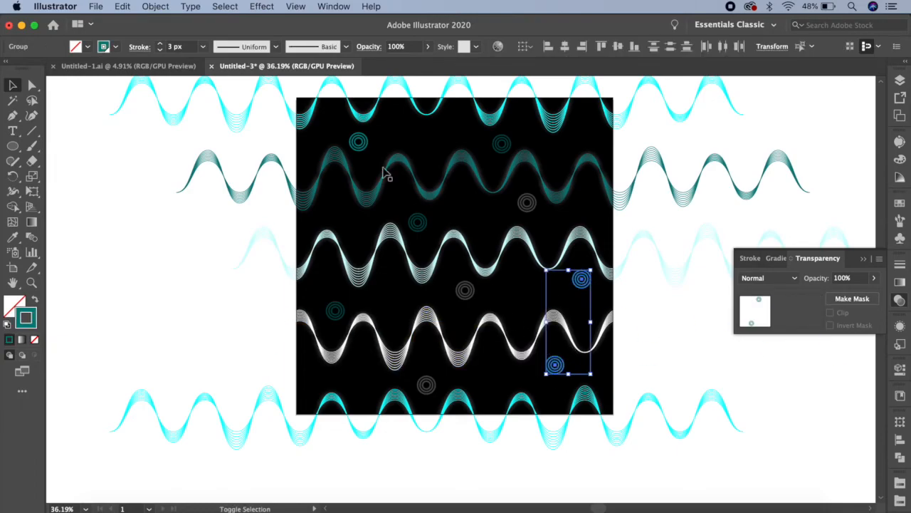
pyautogui.keyDown('shift'); pyautogui.click(360, 143); pyautogui.keyUp('shift')
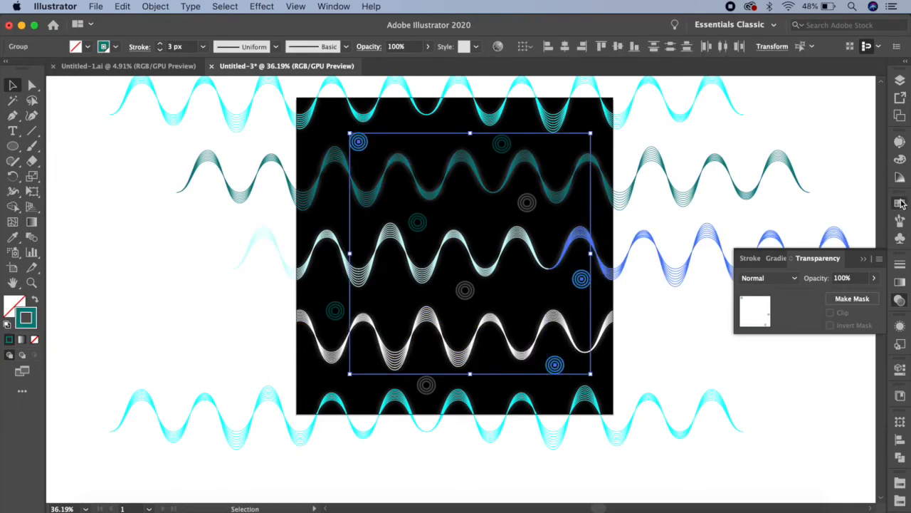
pyautogui.click(900, 204)
pyautogui.click(783, 346)
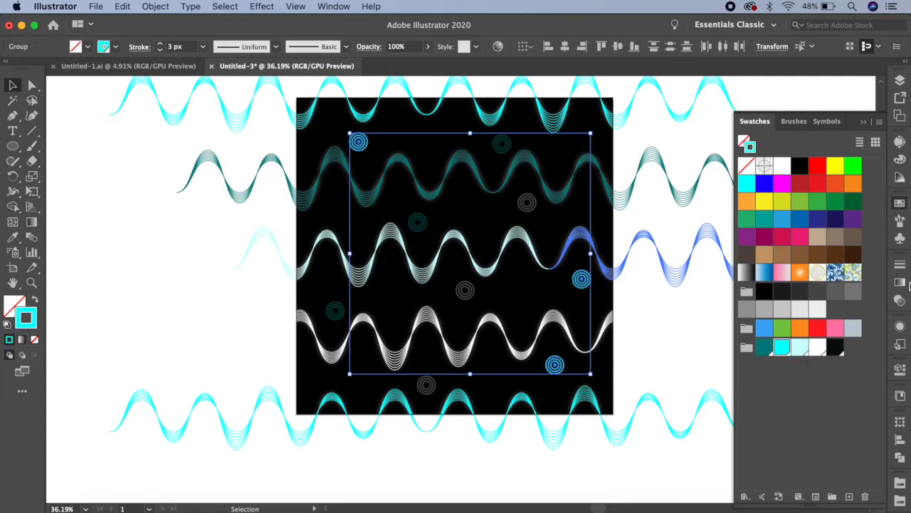
# Set the opacity of the three bright cyan circle groups to 40%
pyautogui.click(900, 300)
pyautogui.click(844, 279)
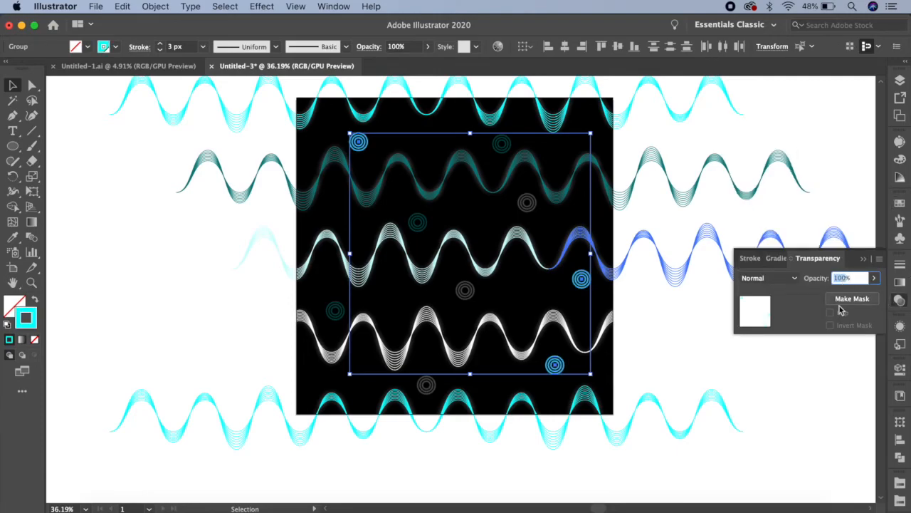
pyautogui.write('40')
pyautogui.press('Return')
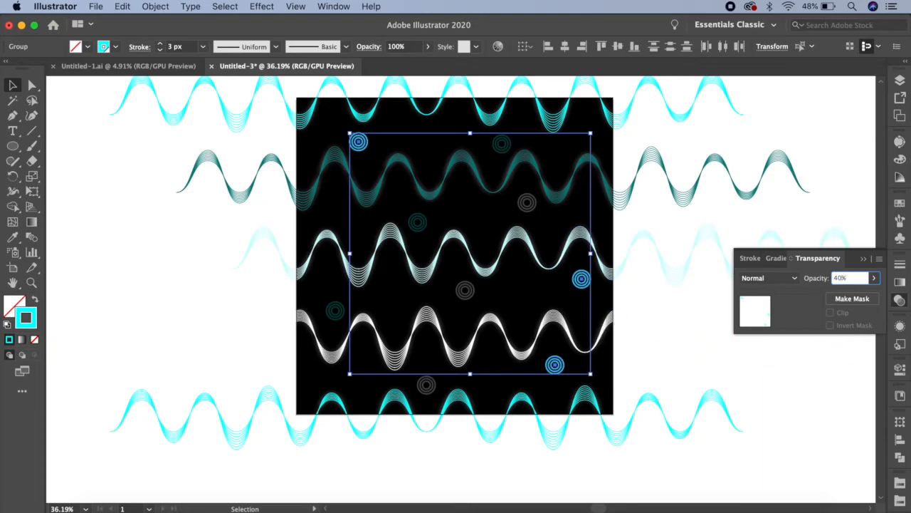
pyautogui.click(523, 304)
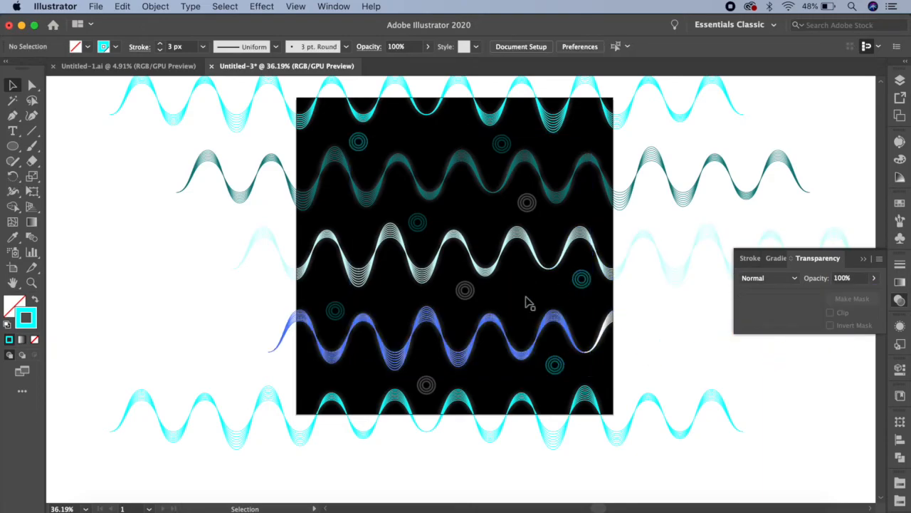
# Unlock all objects so the black background square is editable
pyautogui.scroll(-3, 548, 308)
pyautogui.click(157, 6)
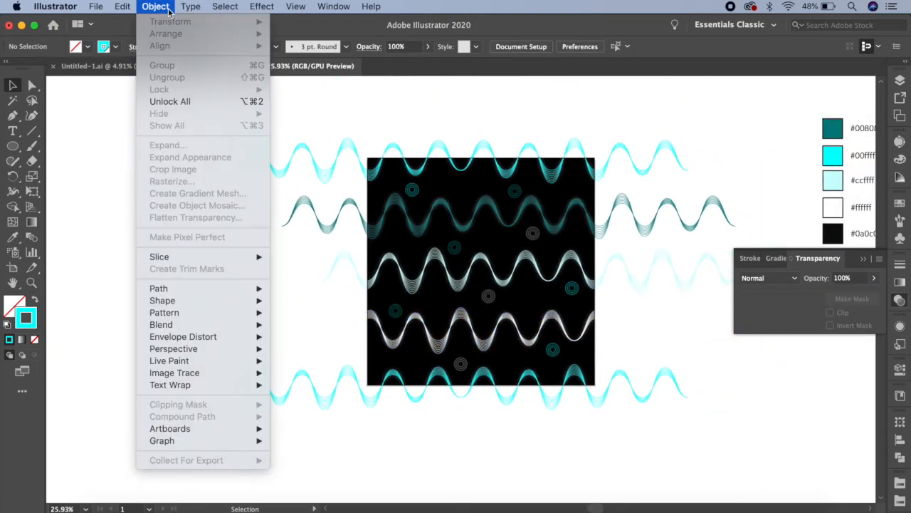
pyautogui.click(183, 102)
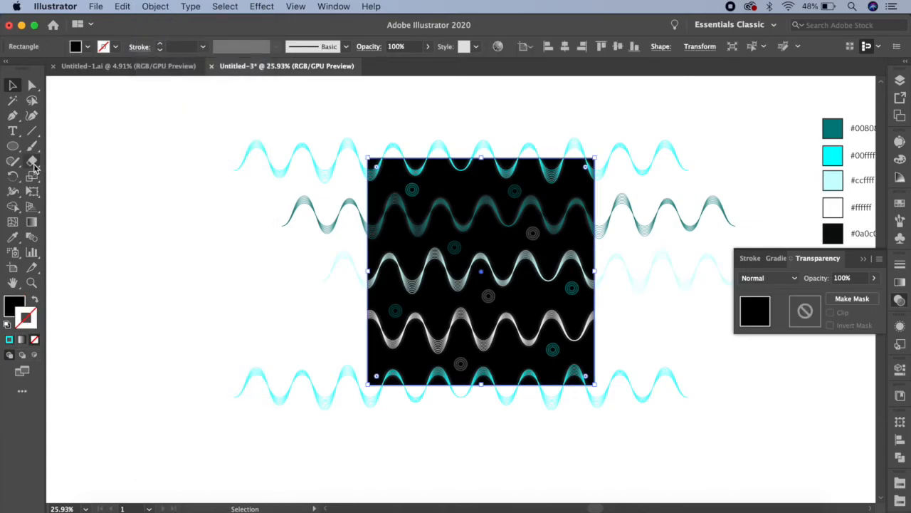
# Create a 900 x 900 px rectangle and center it horizontally and vertically over the black square
pyautogui.moveTo(12, 147); pyautogui.dragTo(71, 146)
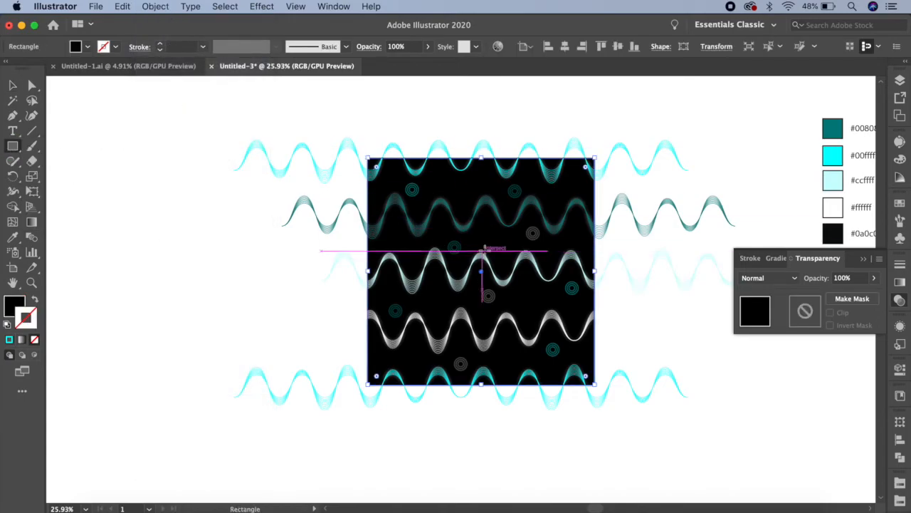
pyautogui.click(497, 237)
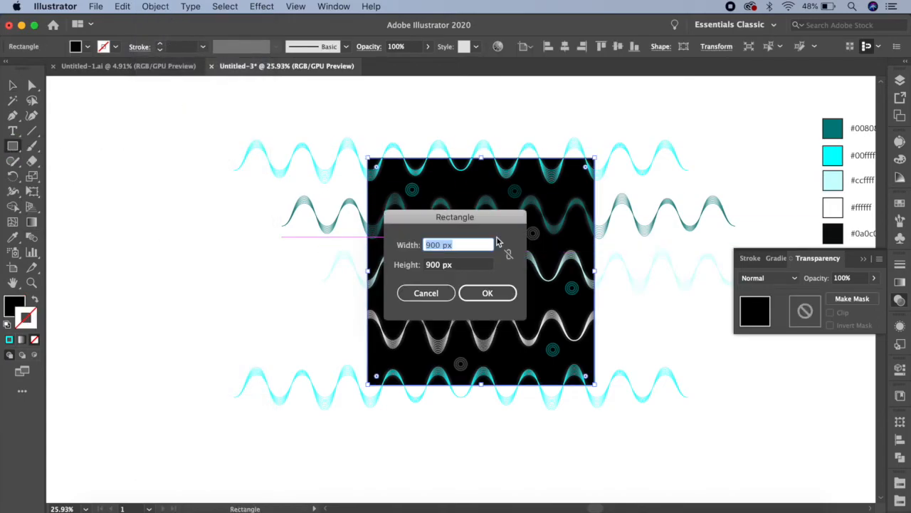
pyautogui.click(487, 292)
pyautogui.click(565, 46)
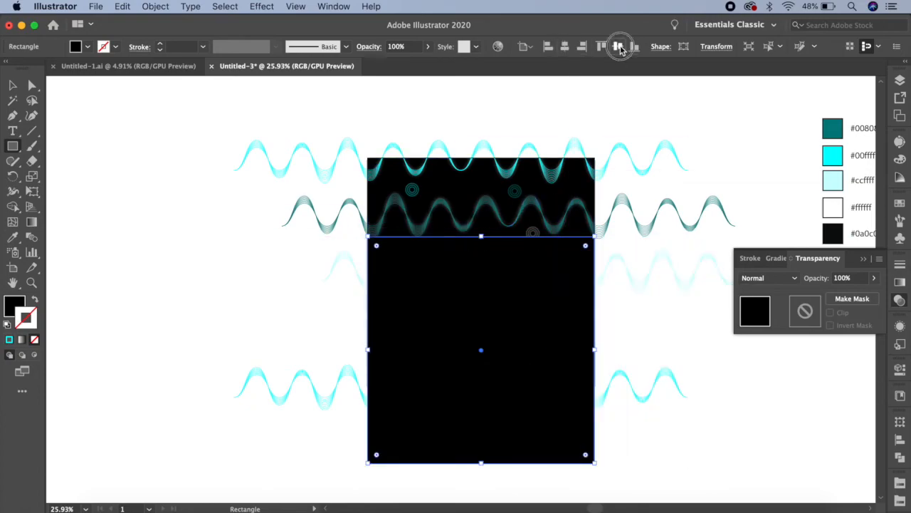
pyautogui.click(619, 46)
# Remove the new square's fill and send it to the back of the artwork
pyautogui.click(11, 308)
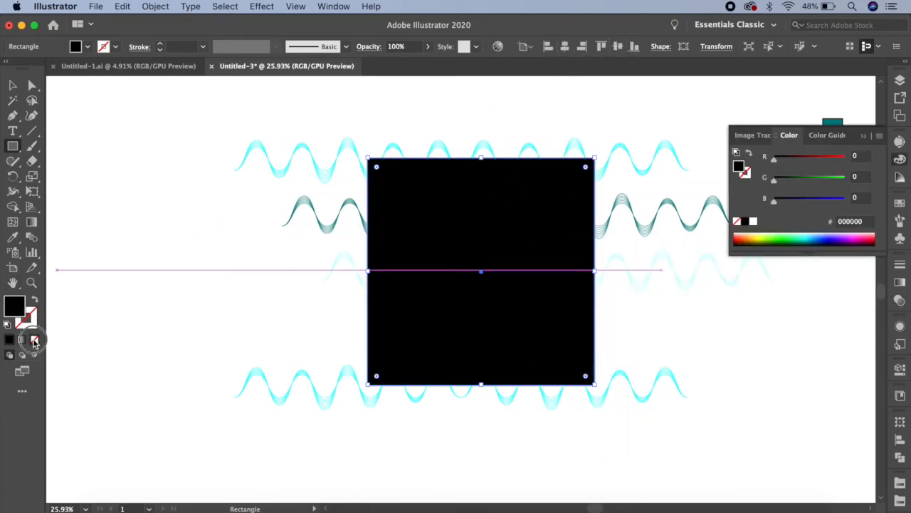
pyautogui.click(34, 340)
pyautogui.click(155, 6)
pyautogui.moveTo(168, 37)
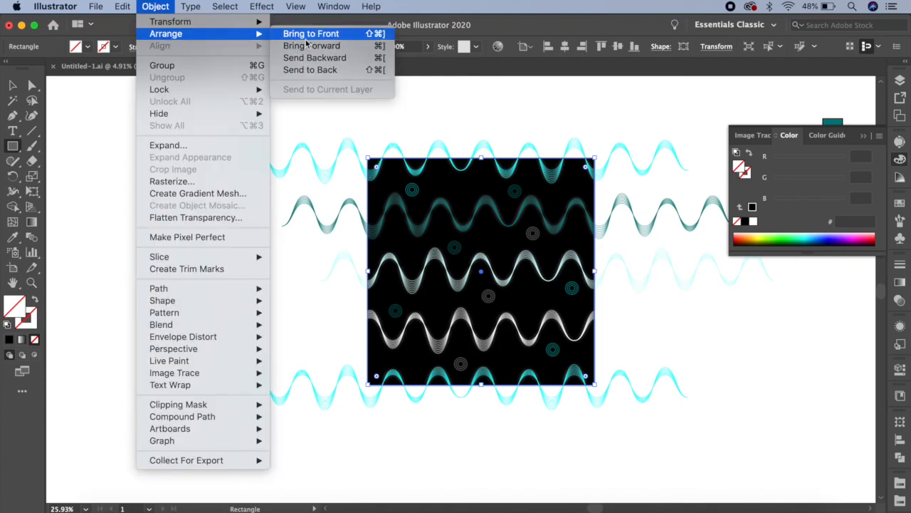
pyautogui.click(324, 71)
# Select all waves, circles and both squares, and save them as a pattern swatch
pyautogui.click(13, 86)
pyautogui.moveTo(328, 124); pyautogui.dragTo(617, 421)
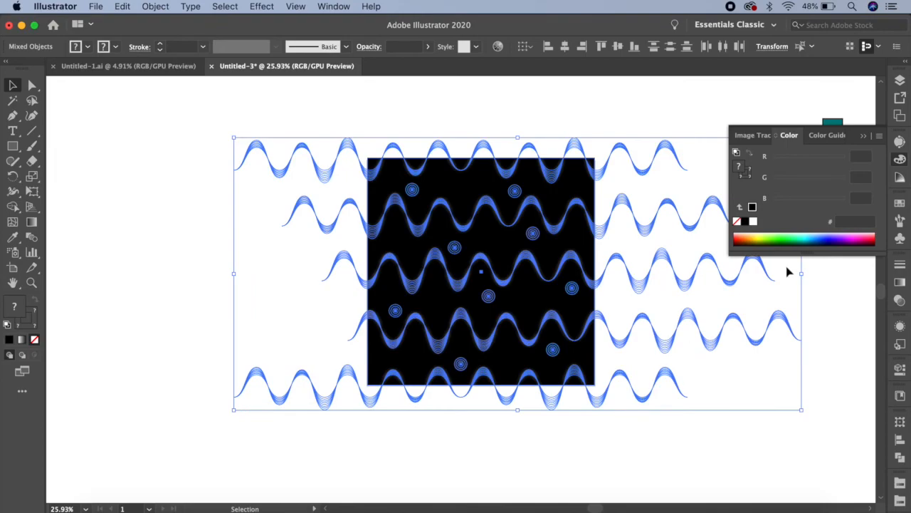
pyautogui.click(900, 204)
pyautogui.moveTo(591, 255); pyautogui.dragTo(867, 274)
# Draw a large rectangle on the empty canvas and fill it with the new wave pattern swatch
pyautogui.scroll(-3, 602, 344)
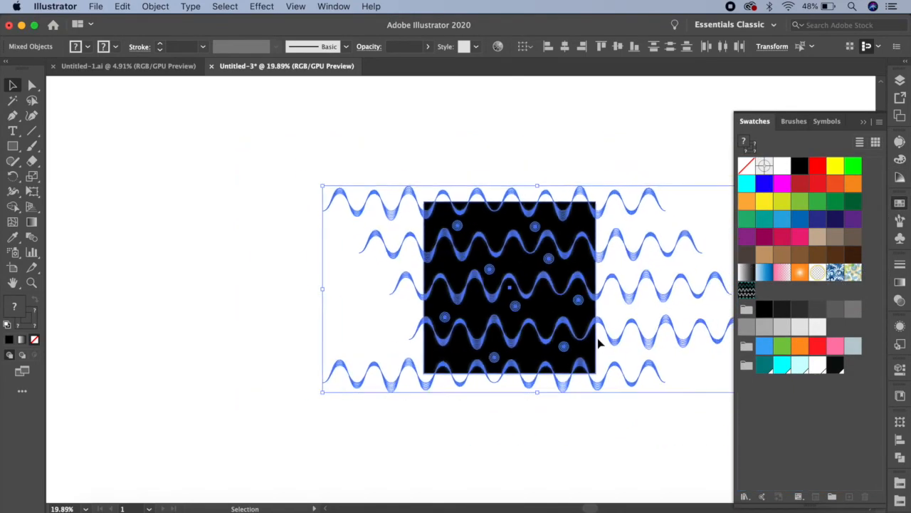
pyautogui.moveTo(574, 398); pyautogui.dragTo(498, 106)
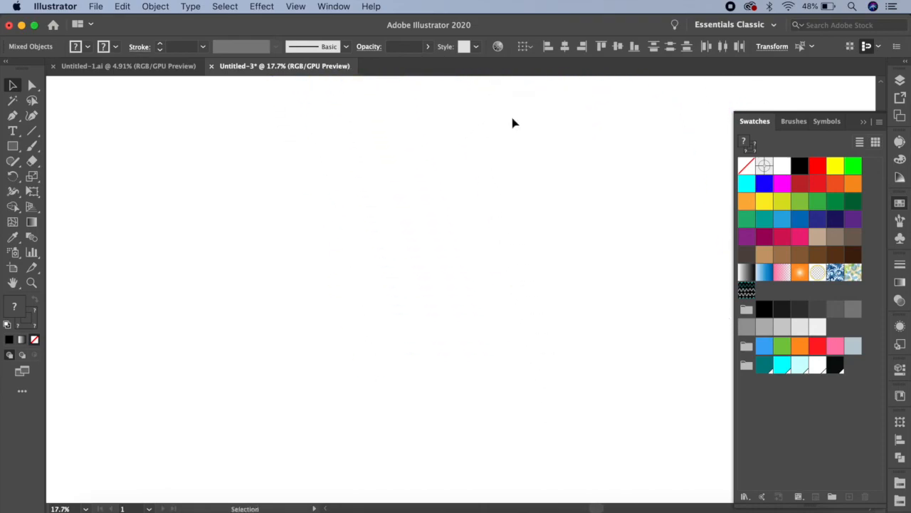
pyautogui.click(102, 140)
pyautogui.click(12, 146)
pyautogui.moveTo(74, 106); pyautogui.dragTo(680, 453)
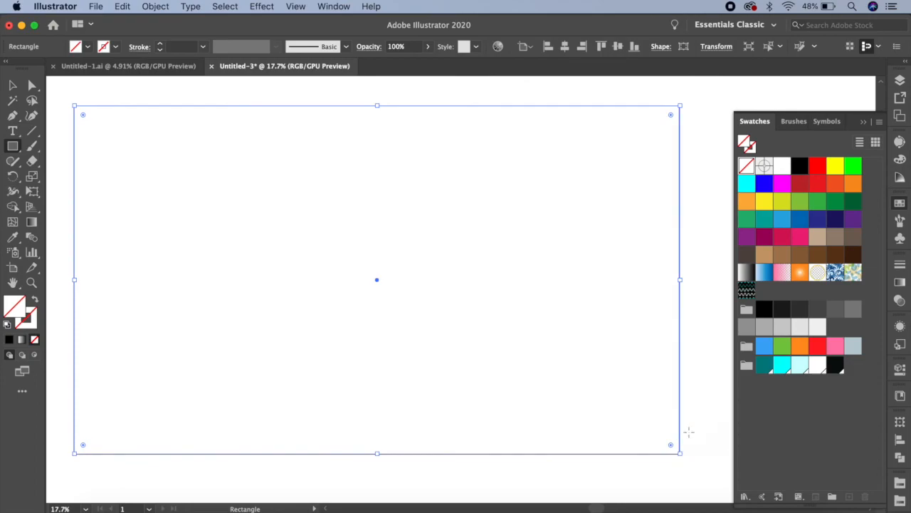
pyautogui.click(746, 290)
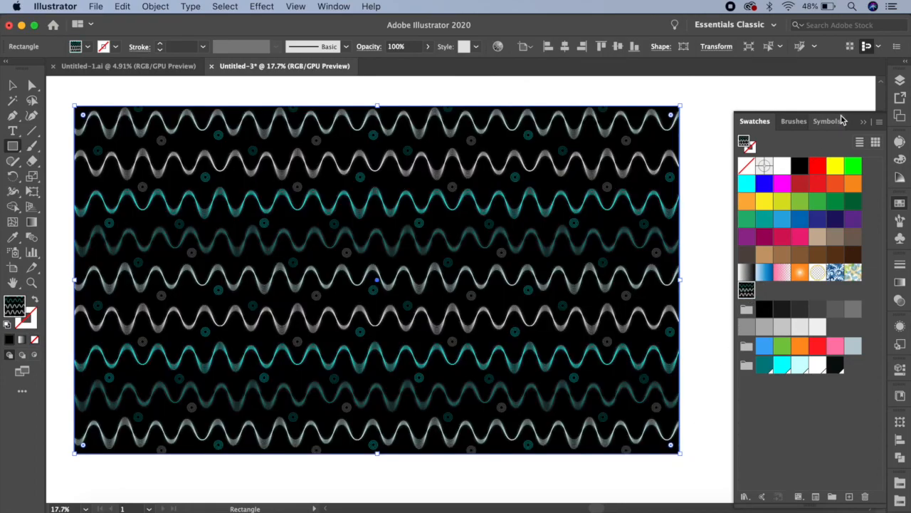
# Examine the pattern-filled rectangle up close with the swatches hidden and nothing selected
pyautogui.click(862, 124)
pyautogui.scroll(3, 540, 300)
pyautogui.scroll(-1, 540, 299)
pyautogui.press('space')
pyautogui.moveTo(542, 306); pyautogui.dragTo(650, 315)
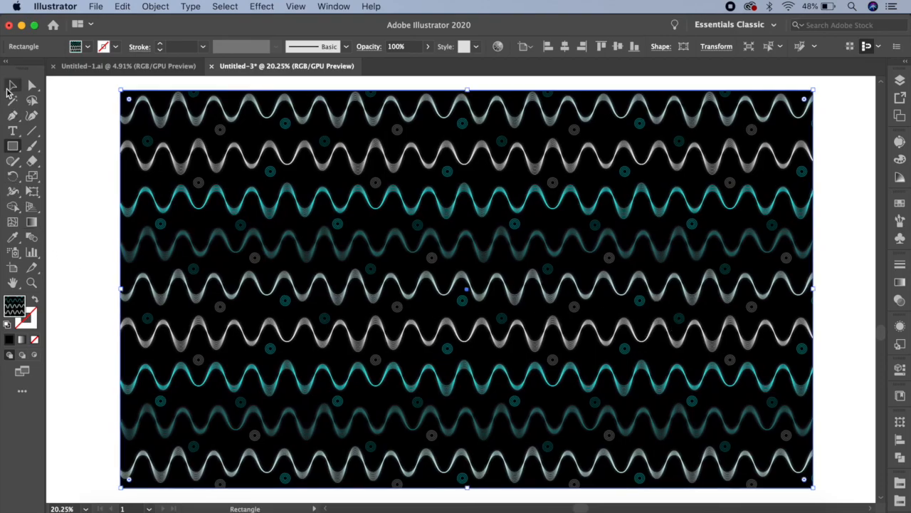
pyautogui.click(12, 85)
pyautogui.click(59, 89)
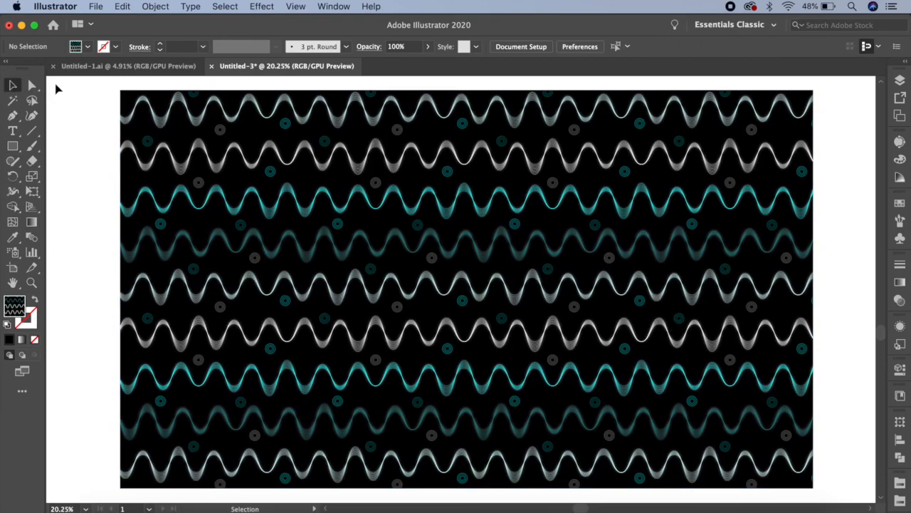